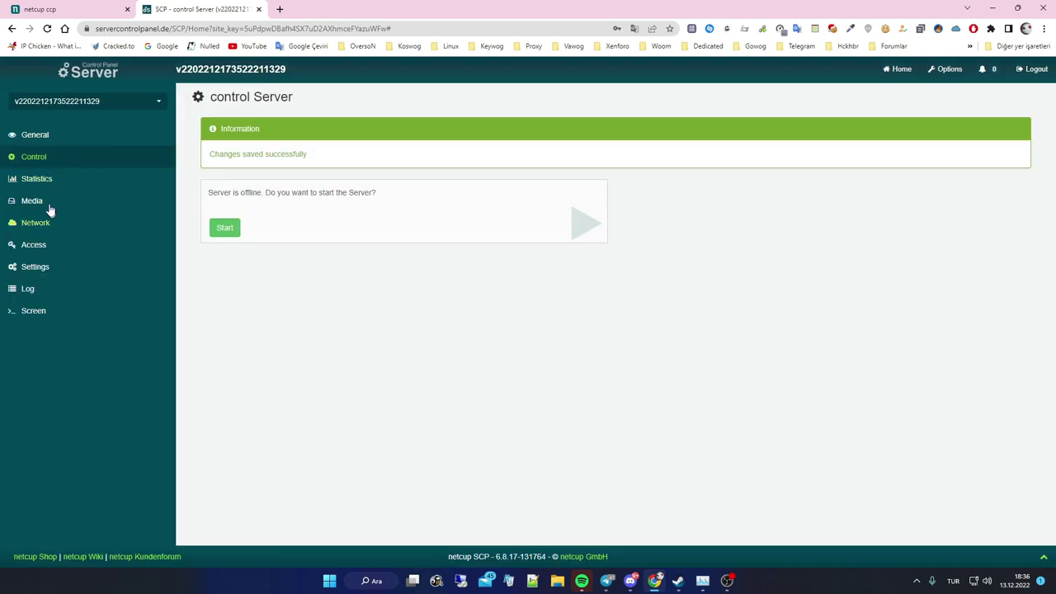
# Delete the server's hard drive on the Media page, enabling the confirmation and entering the SCP login password
pyautogui.click(48, 208)
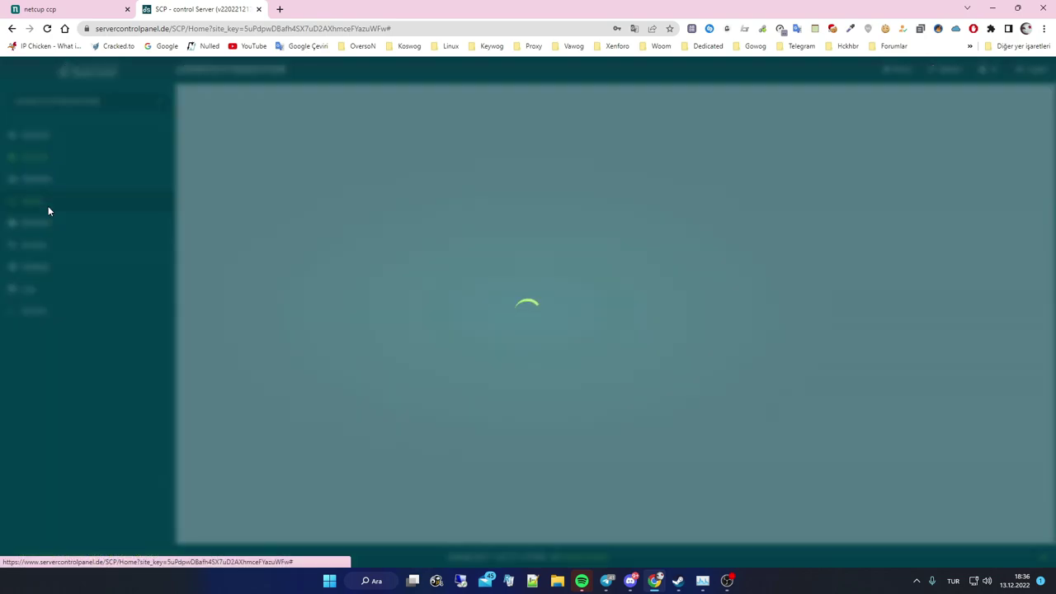
pyautogui.click(330, 297)
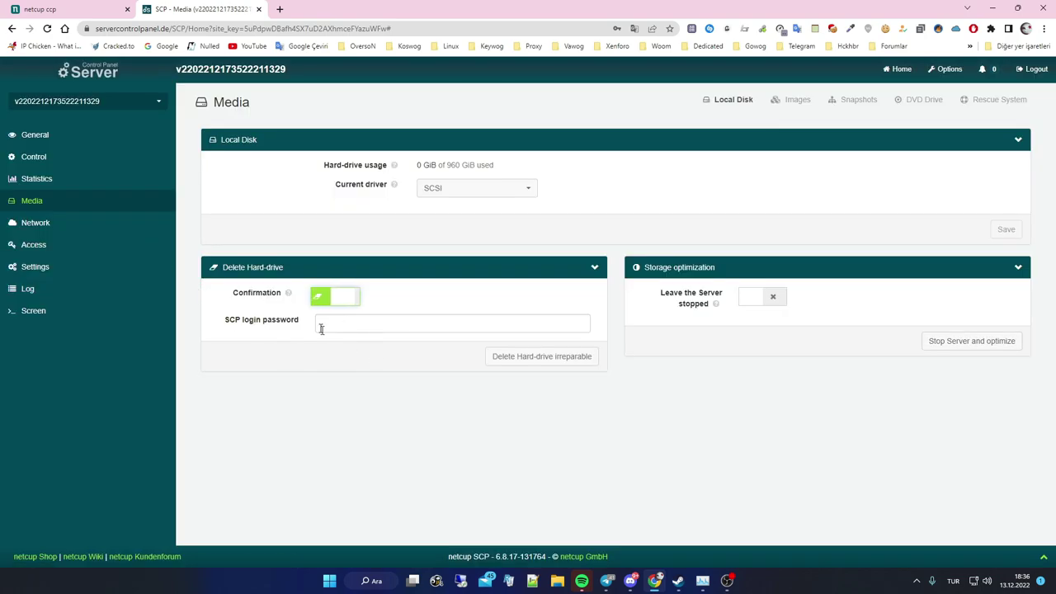
pyautogui.click(369, 329)
pyautogui.click(396, 347)
pyautogui.click(534, 356)
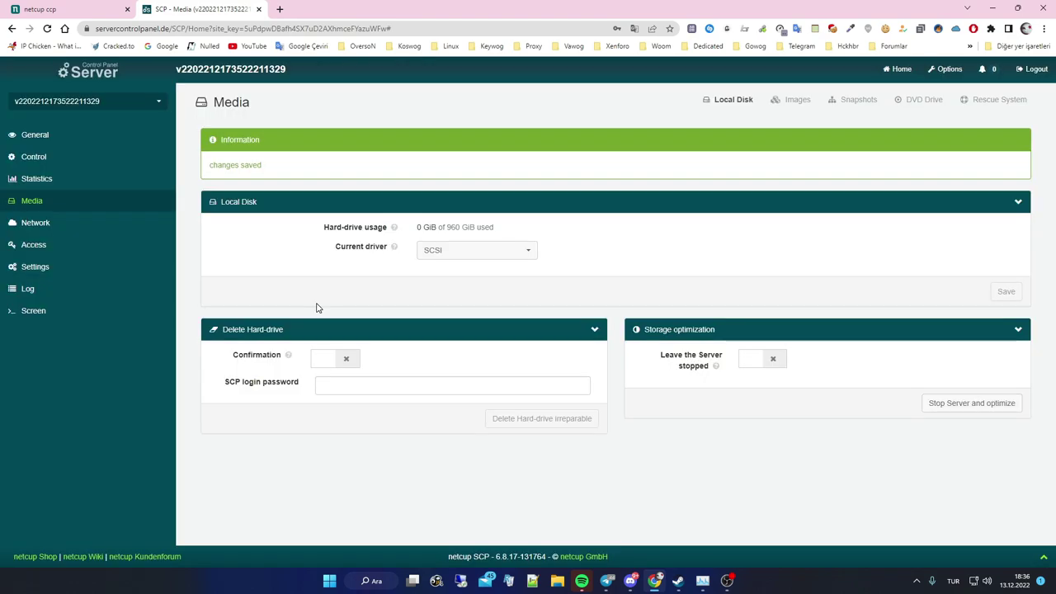
# Check the server's general overview and start the offline server from its control page
pyautogui.click(39, 135)
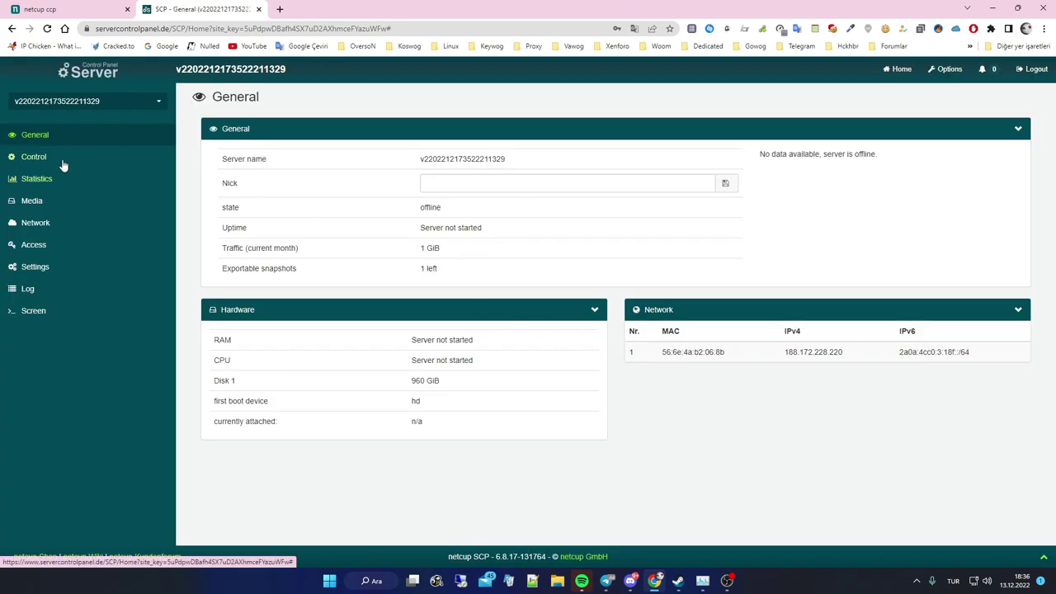
pyautogui.click(59, 162)
pyautogui.click(235, 164)
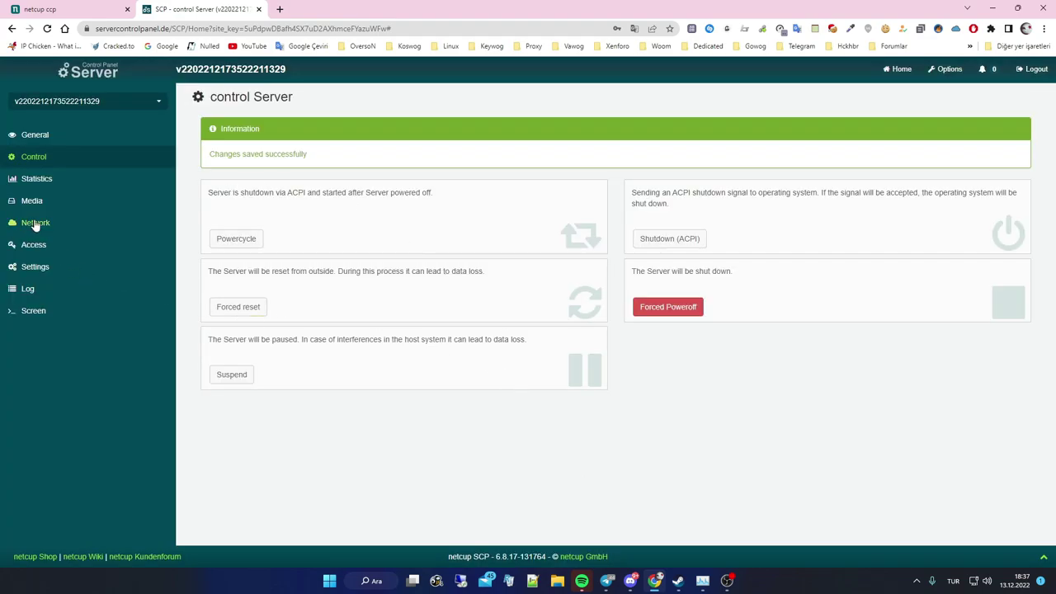
# Attach the Windows Server 2019 EN-US for Evaluation (180 Days) DVD with boot mode set to DVD, entering the SCP login password
pyautogui.click(33, 203)
pyautogui.click(889, 100)
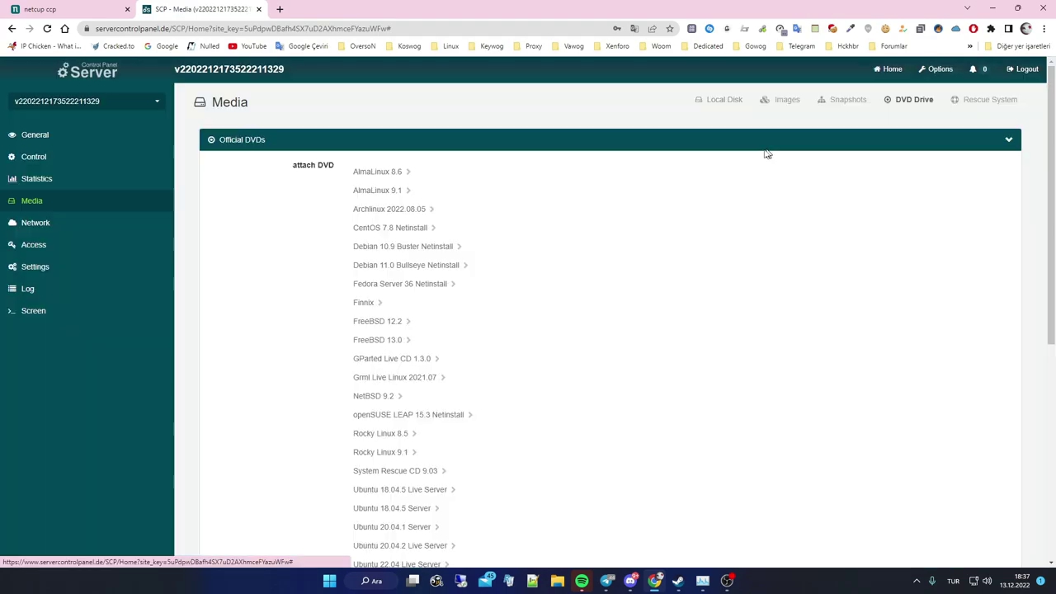
pyautogui.scroll(-3, 412, 330)
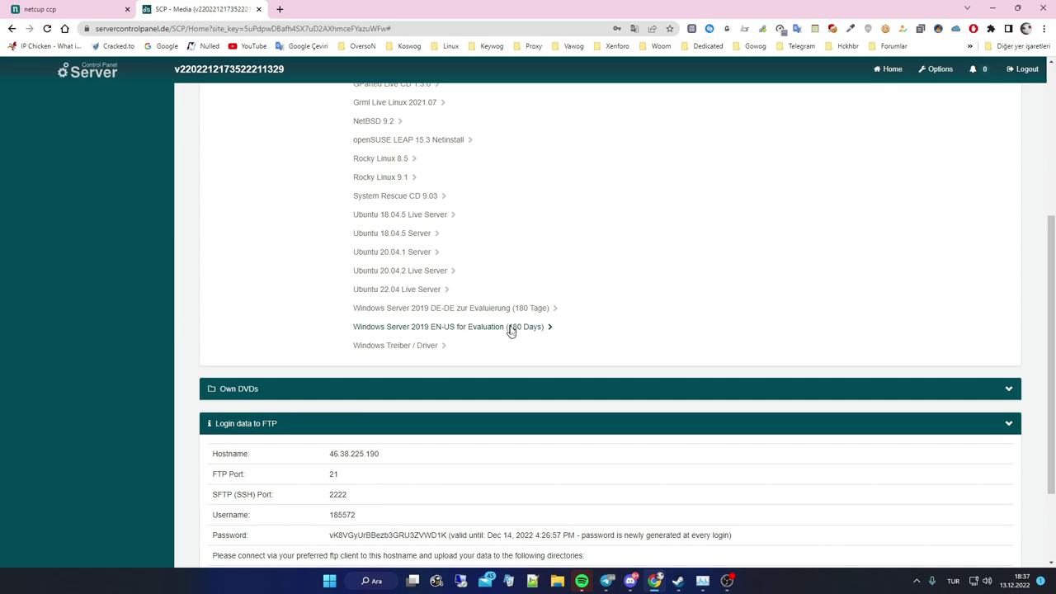
pyautogui.click(510, 328)
pyautogui.click(360, 198)
pyautogui.click(424, 221)
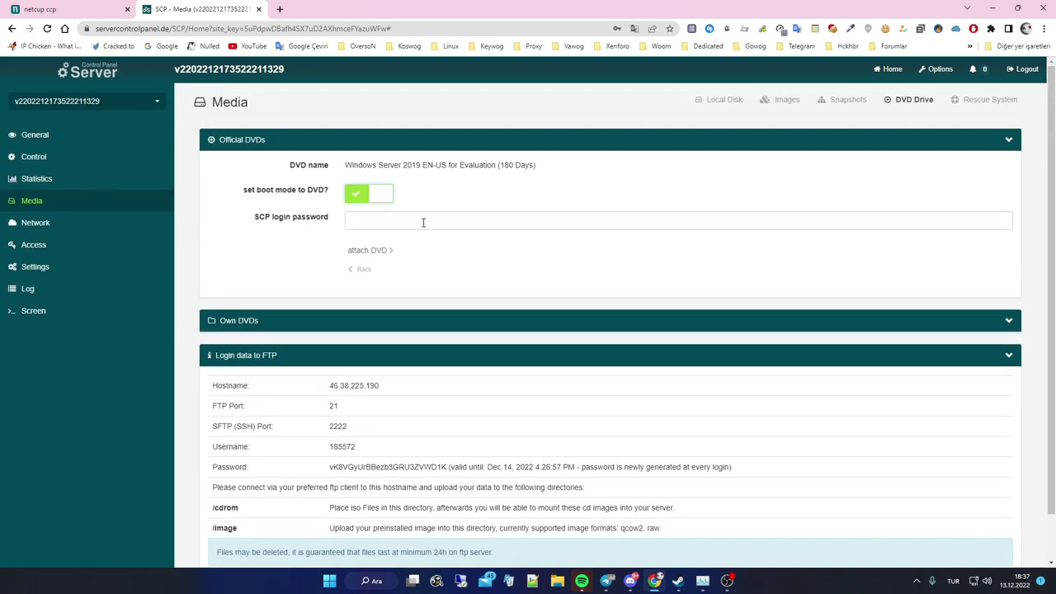
pyautogui.click(446, 248)
pyautogui.click(388, 251)
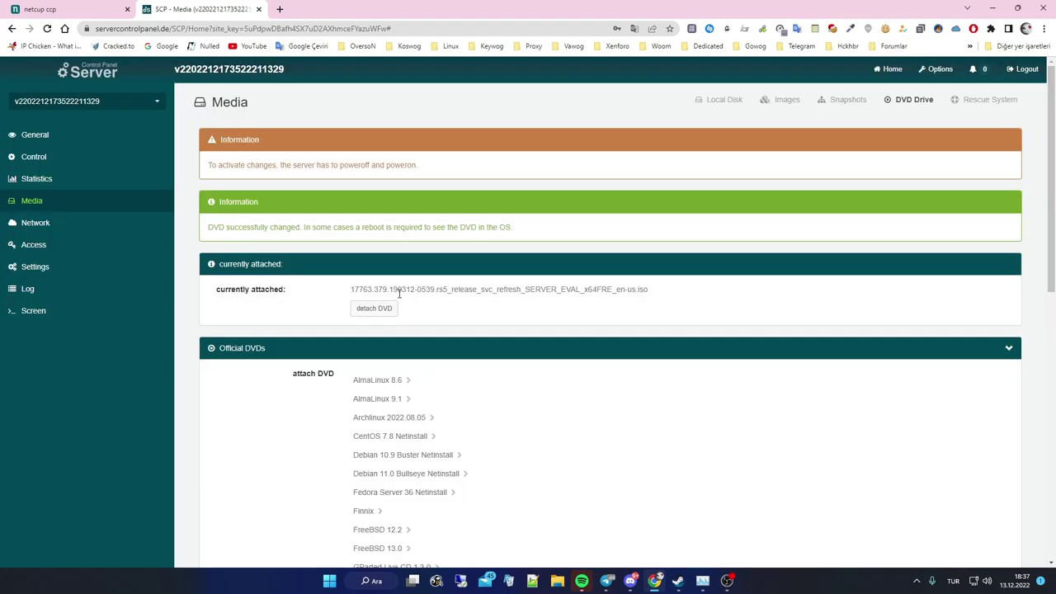
# Force the server to power off and start it again so it boots from the attached DVD
pyautogui.click(82, 136)
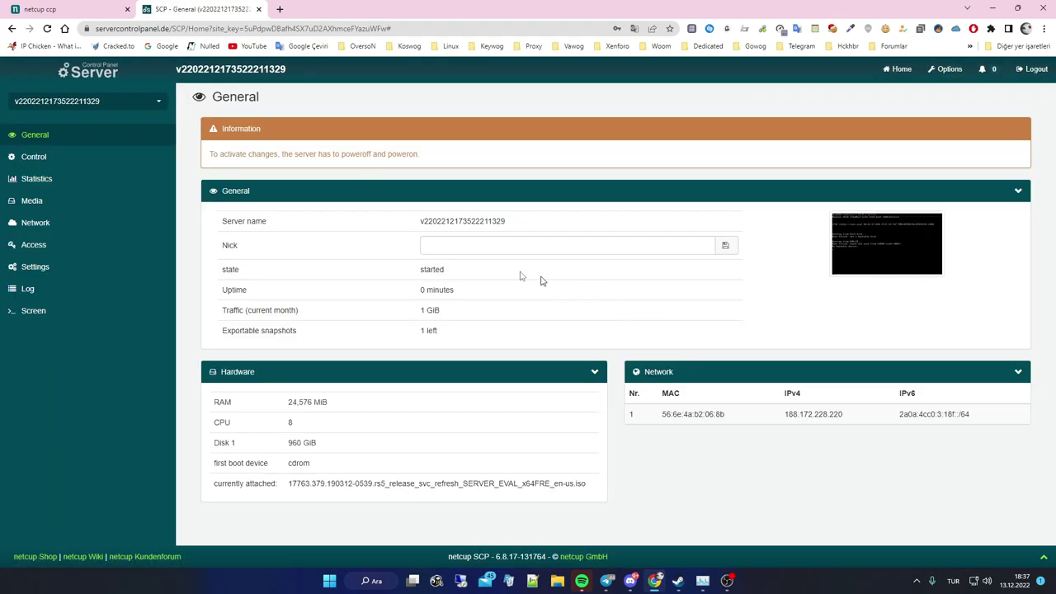
pyautogui.click(99, 161)
pyautogui.click(644, 302)
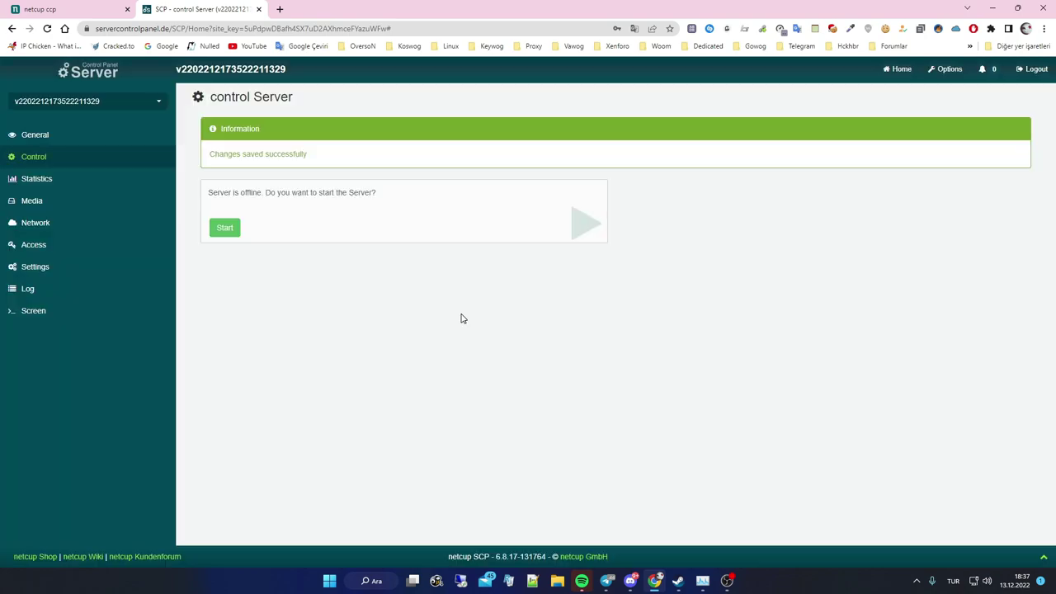
pyautogui.click(224, 230)
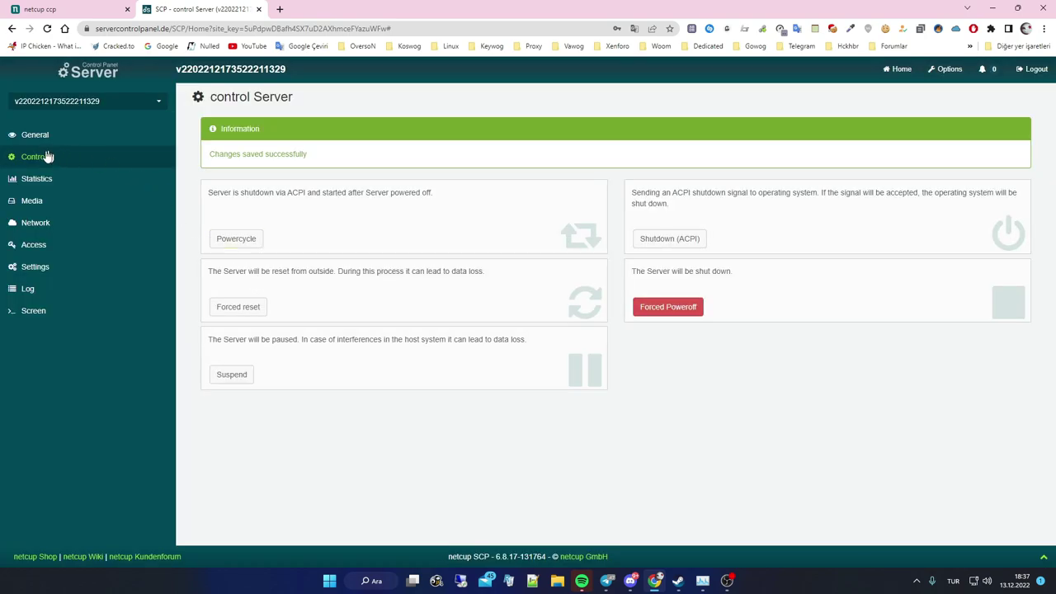
# Open the server's VNC console from the general overview and reposition its window over the control panel
pyautogui.click(24, 136)
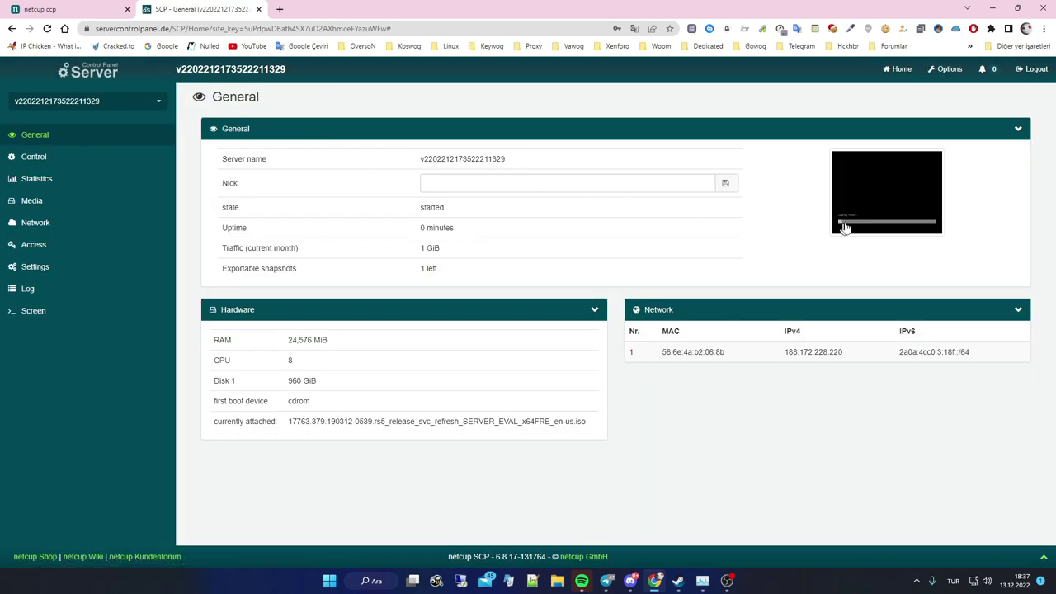
pyautogui.click(887, 192)
pyautogui.moveTo(346, 34); pyautogui.dragTo(593, 23)
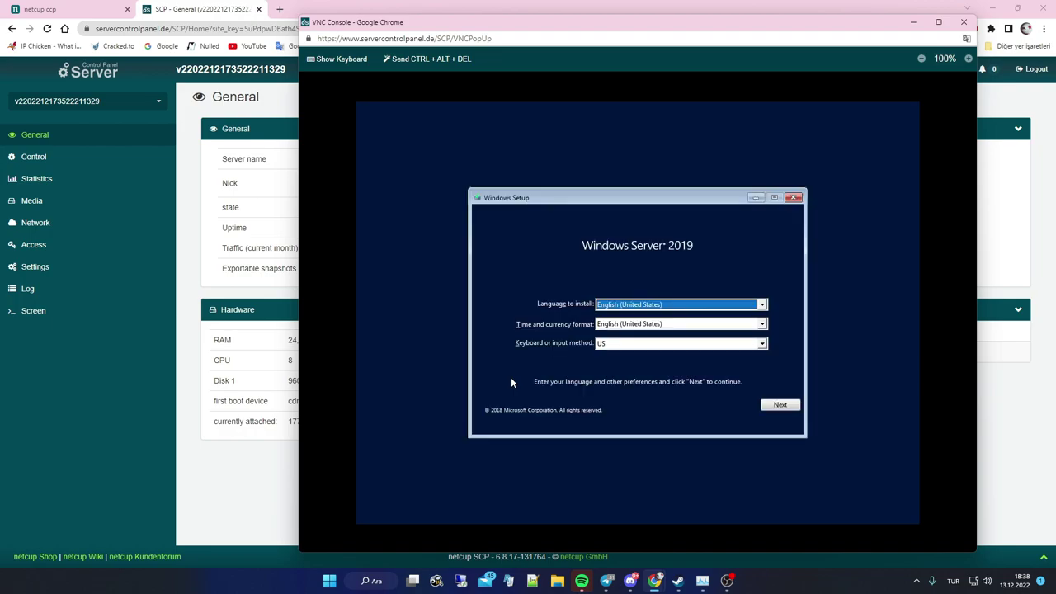
# Accept English (United States) for language and time format with the US keyboard, and start the Windows Server 2019 installation
pyautogui.click(667, 307)
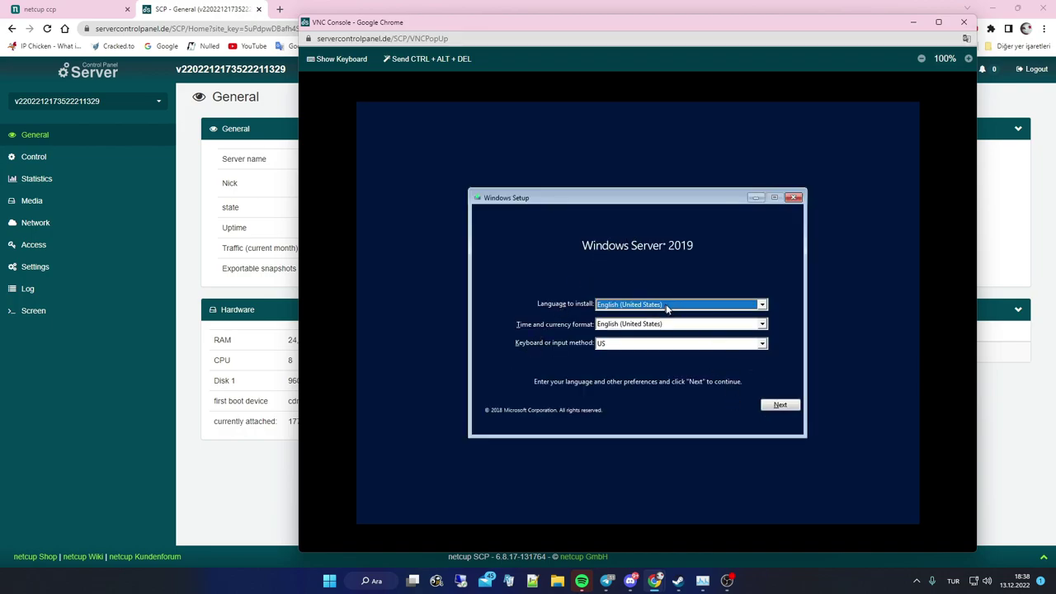
pyautogui.click(649, 323)
pyautogui.click(632, 334)
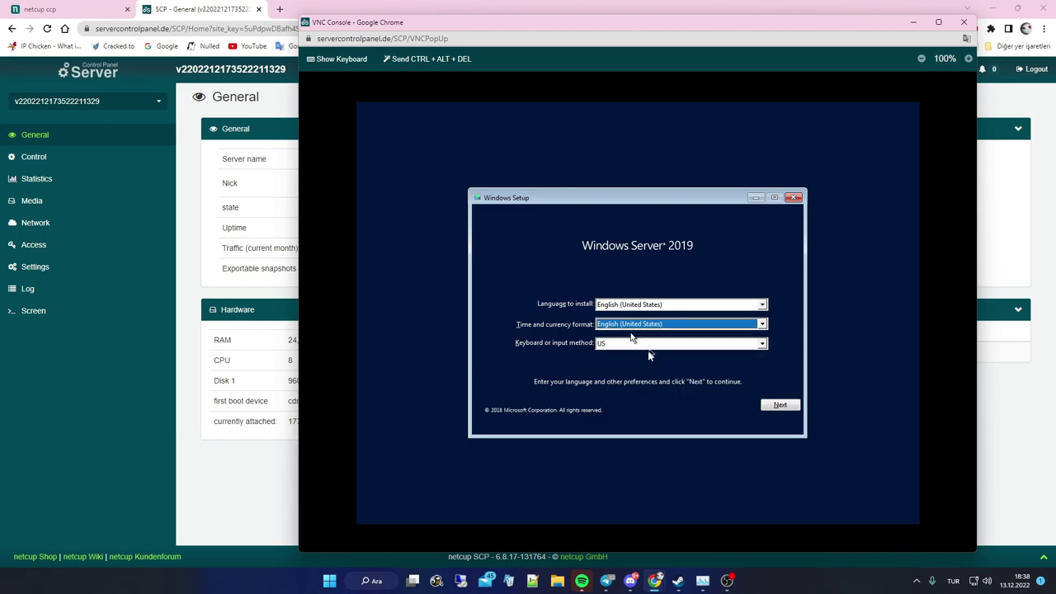
pyautogui.click(667, 344)
pyautogui.click(670, 348)
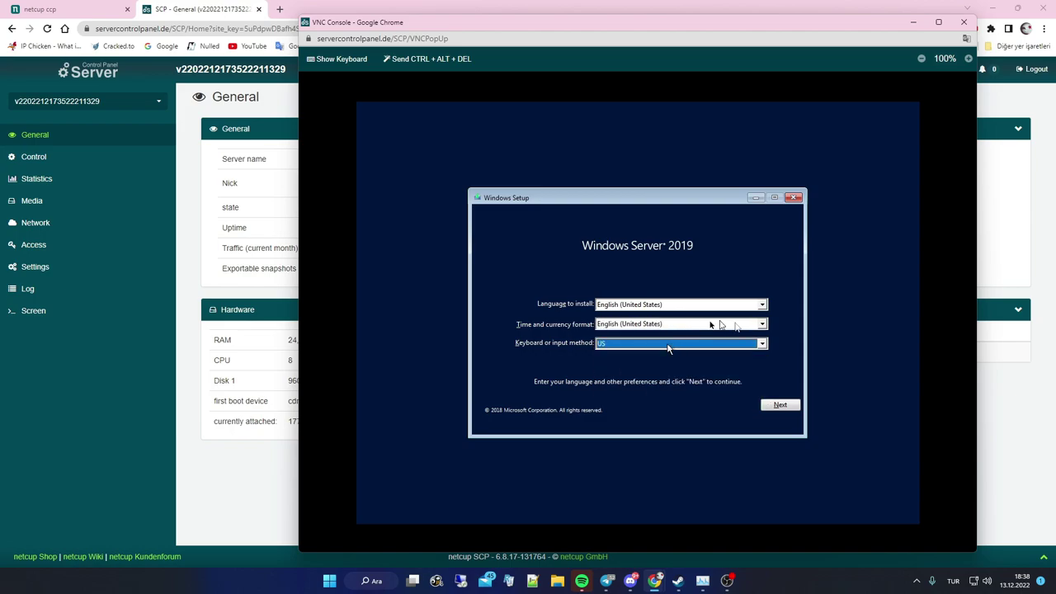
pyautogui.click(781, 404)
pyautogui.click(635, 314)
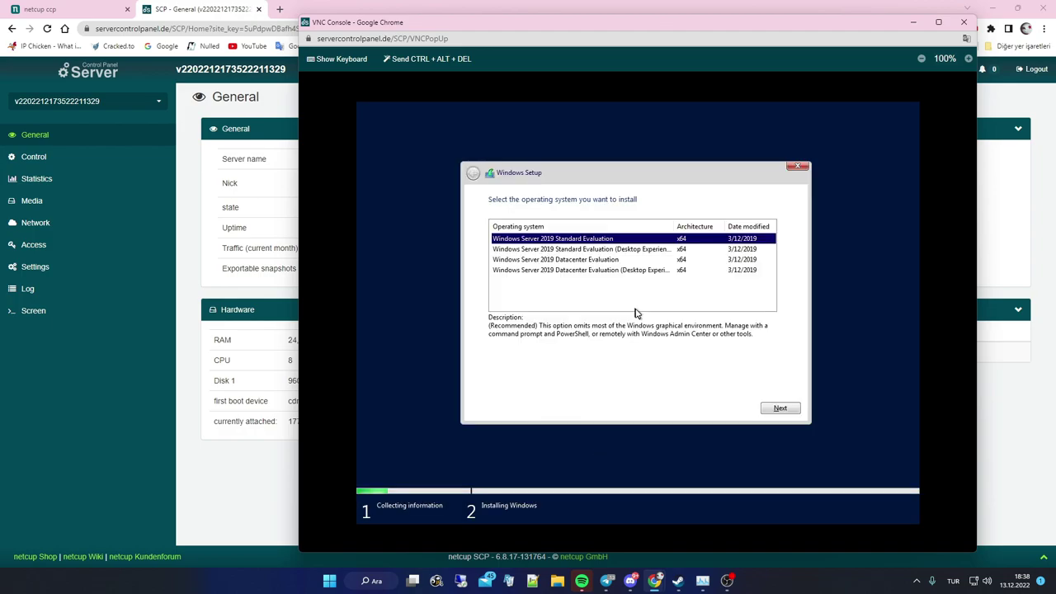
# Choose Windows Server 2019 Standard Evaluation (Desktop Experience) and accept the license terms
pyautogui.click(622, 250)
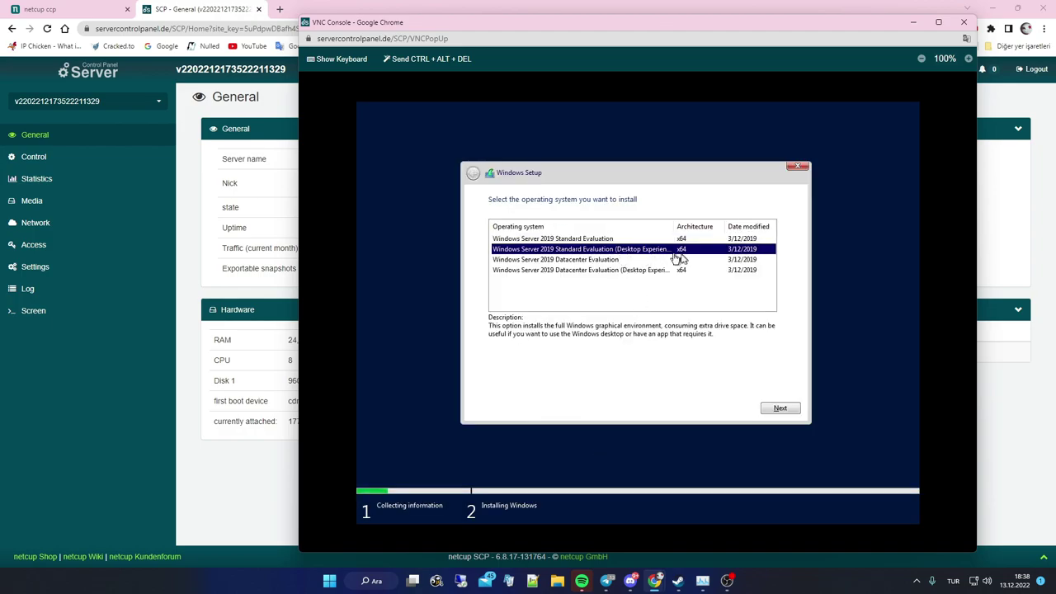
pyautogui.click(782, 408)
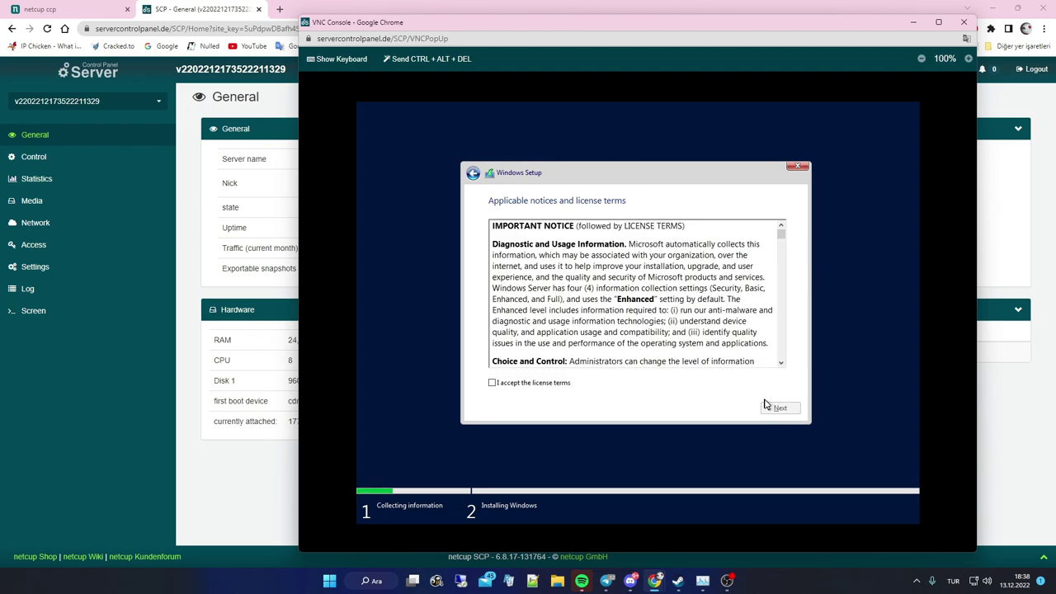
pyautogui.click(551, 382)
pyautogui.moveTo(781, 236); pyautogui.dragTo(797, 391)
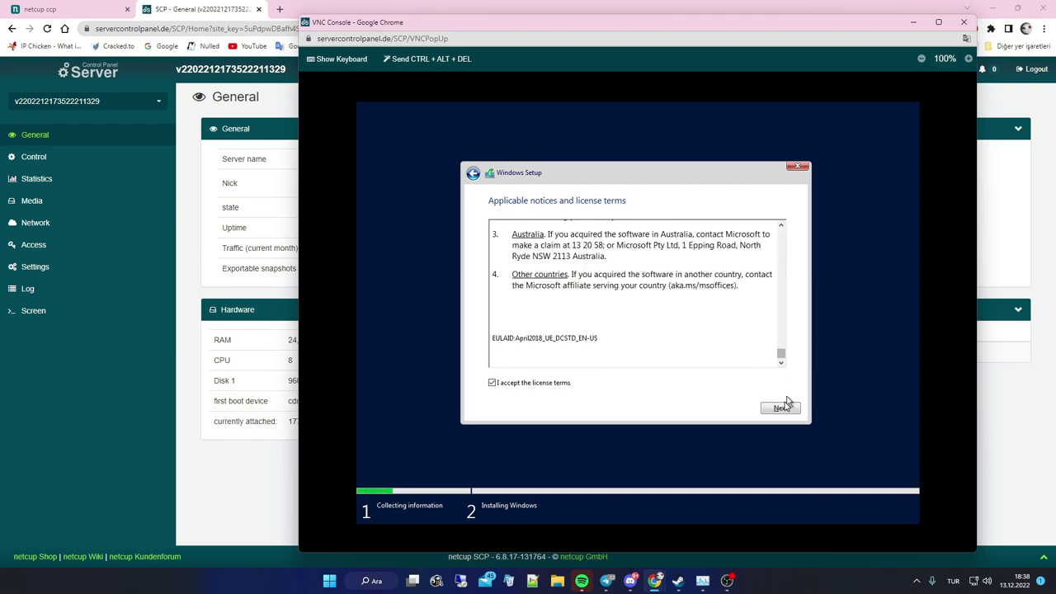
pyautogui.click(780, 408)
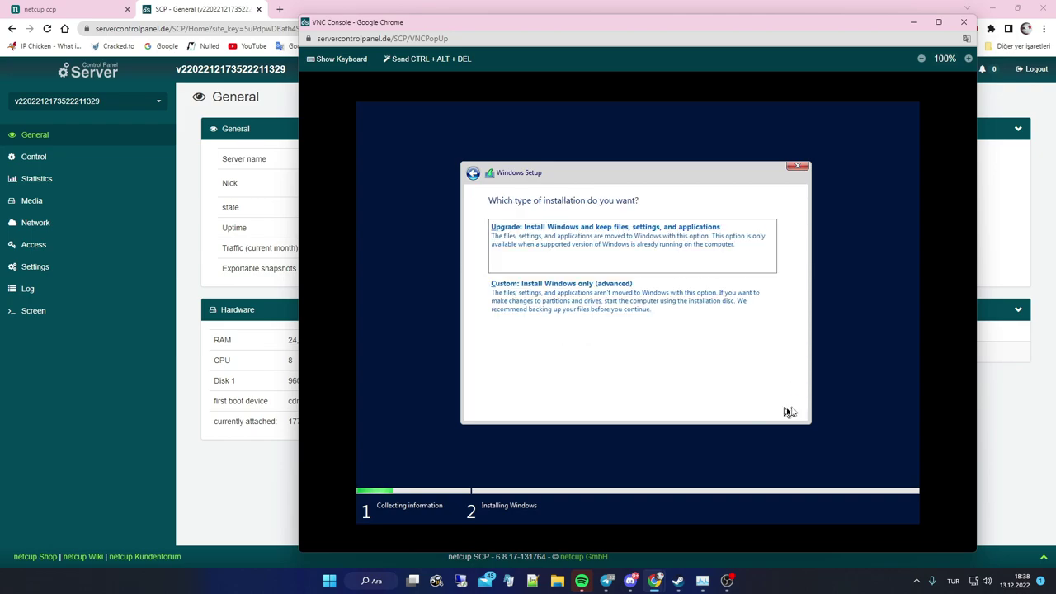
# Choose the custom Windows-only installation and refresh the list of drives
pyautogui.click(590, 298)
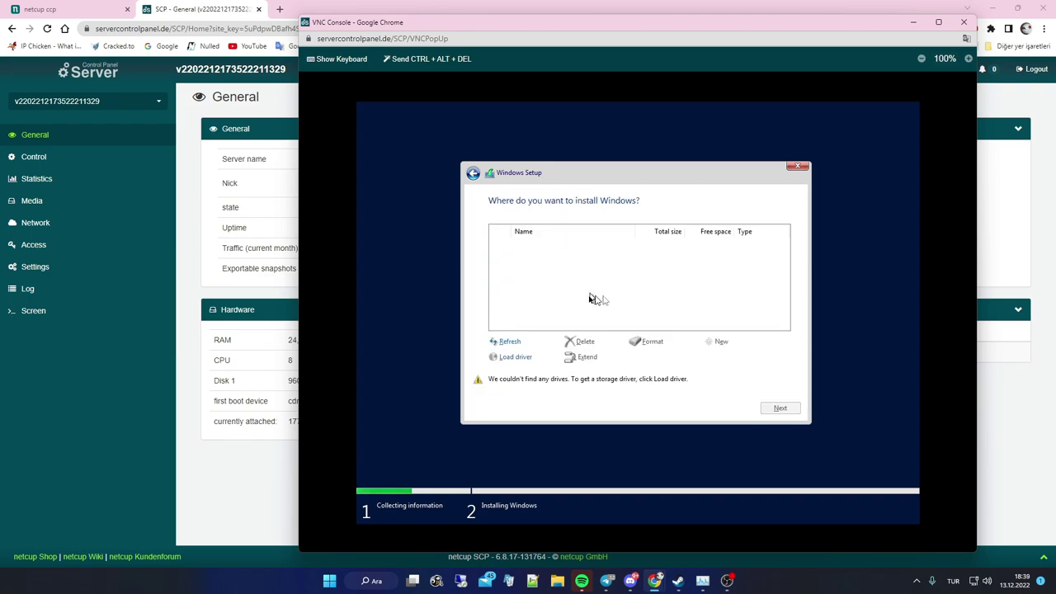
pyautogui.click(511, 343)
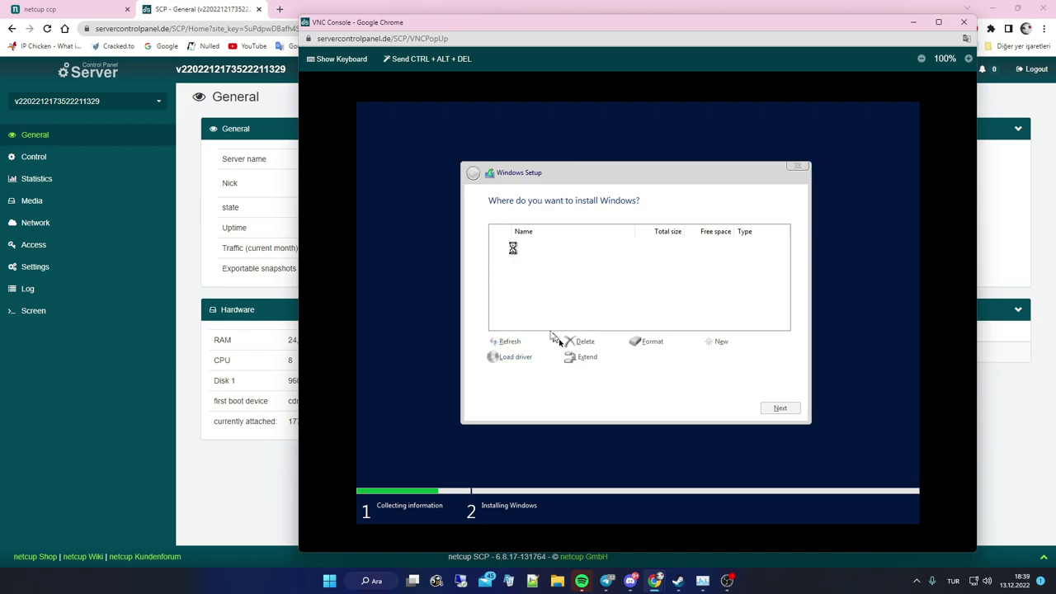
# Attach the Windows Treiber / Driver DVD in the server control panel with boot mode set to DVD, entering the SCP login password
pyautogui.click(102, 330)
pyautogui.click(29, 200)
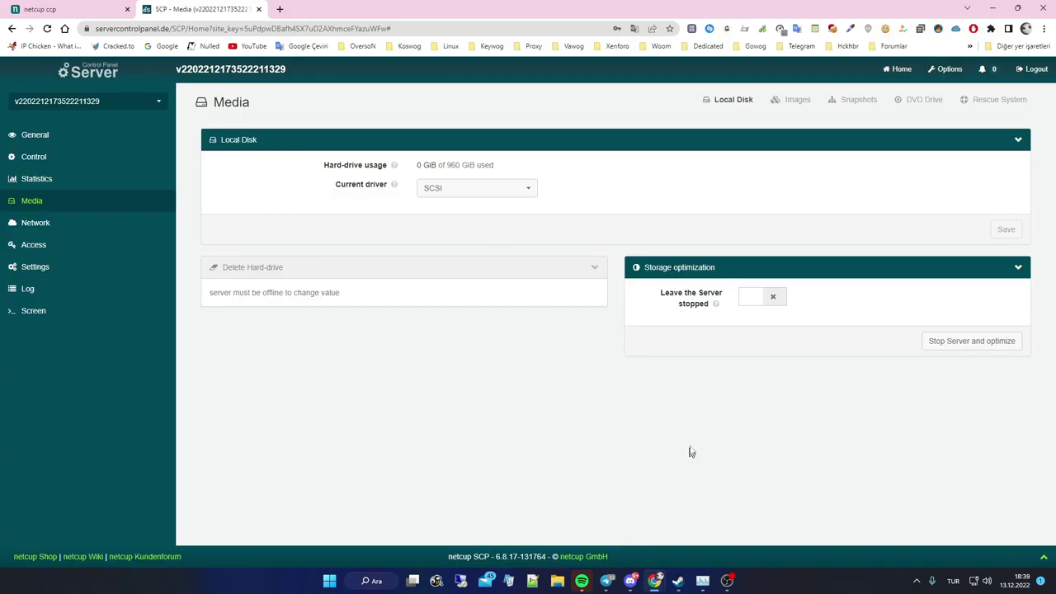
pyautogui.moveTo(669, 554)
pyautogui.click(710, 461)
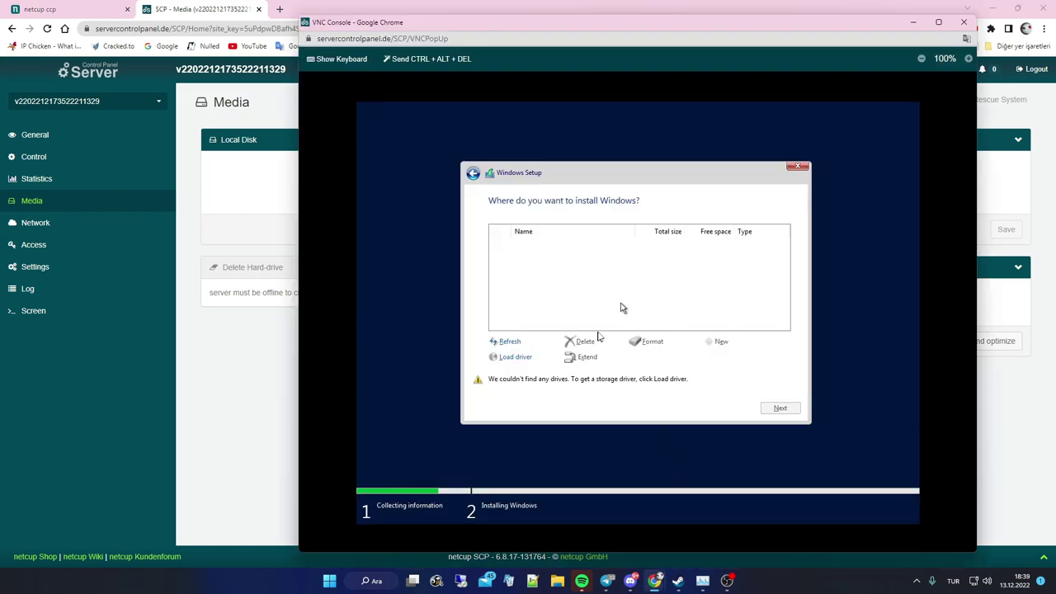
pyautogui.click(245, 386)
pyautogui.click(926, 101)
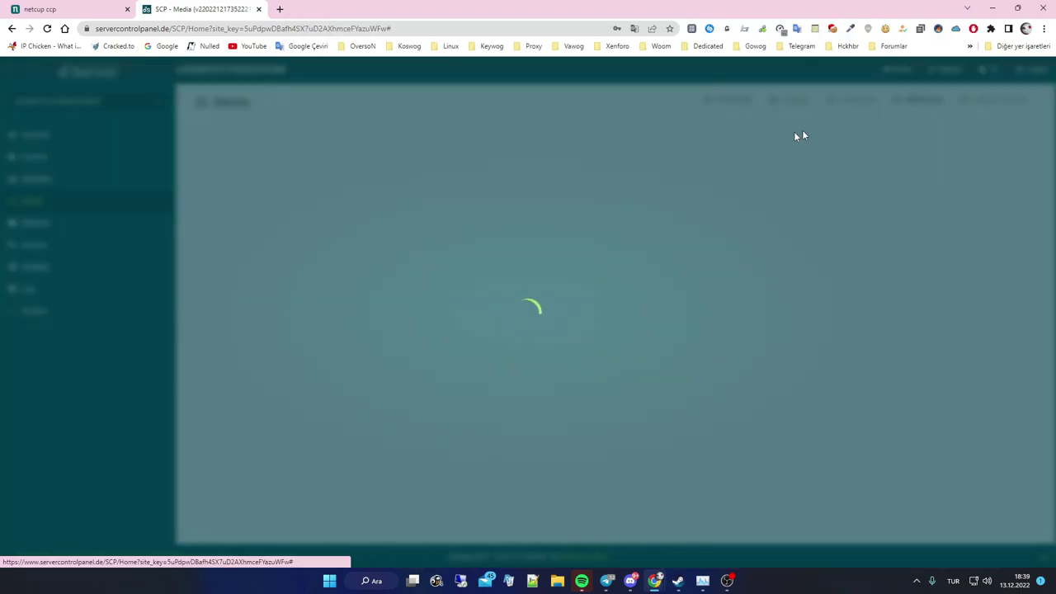
pyautogui.scroll(-5, 454, 396)
pyautogui.click(427, 378)
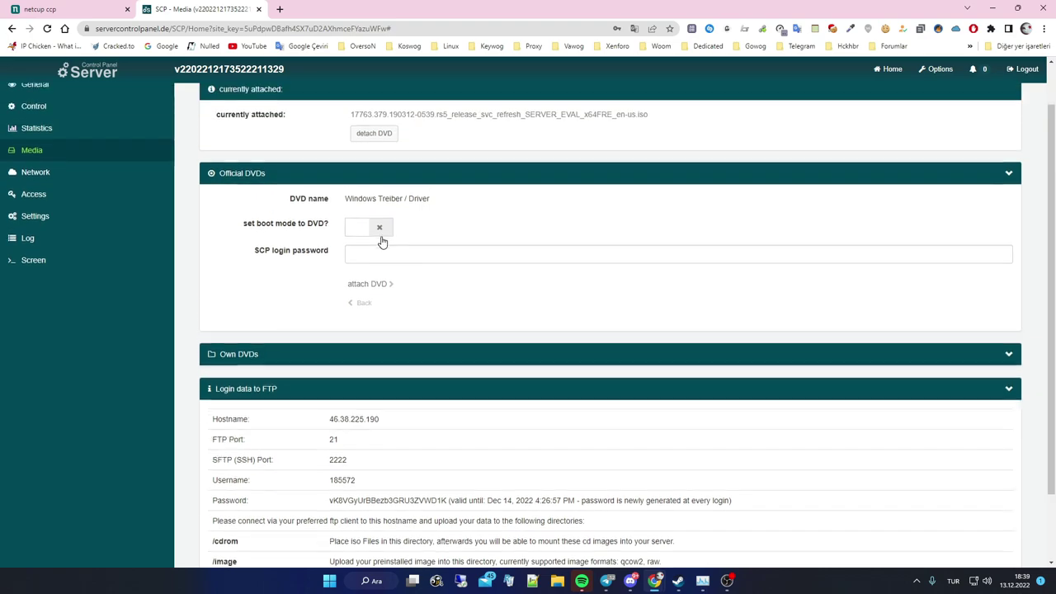
pyautogui.click(357, 241)
pyautogui.click(371, 268)
pyautogui.press('Down')
pyautogui.press('Return')
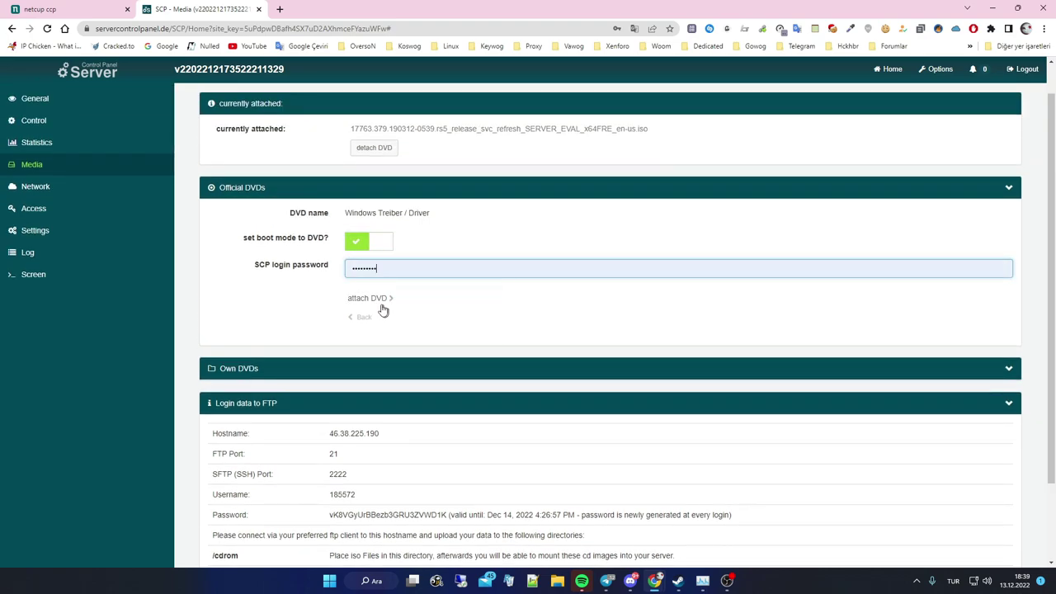
pyautogui.click(381, 305)
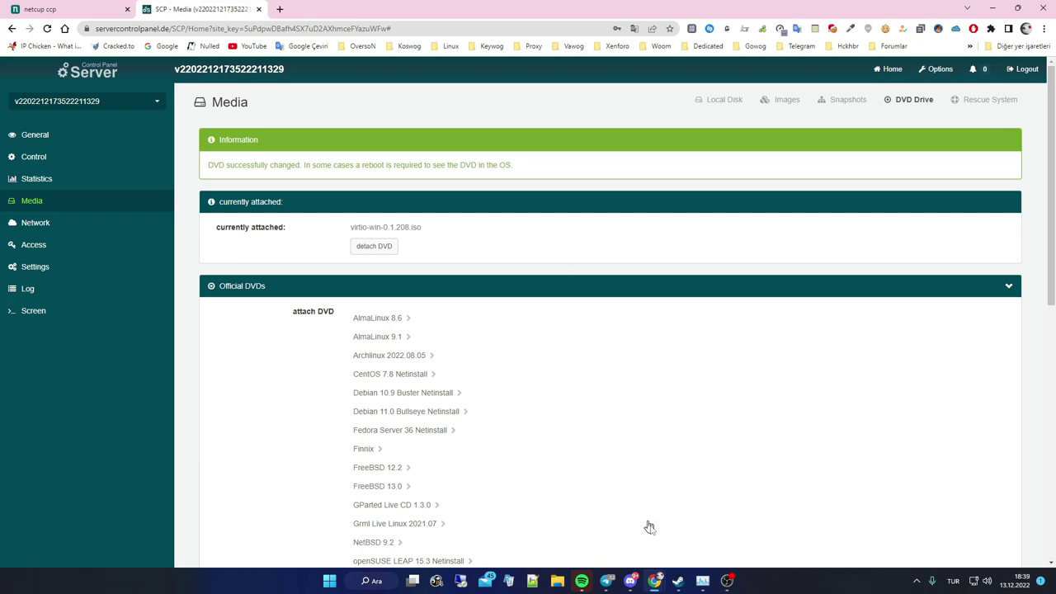
# Return to the VNC console and refresh Windows Setup's drive list with the driver DVD attached
pyautogui.moveTo(655, 580)
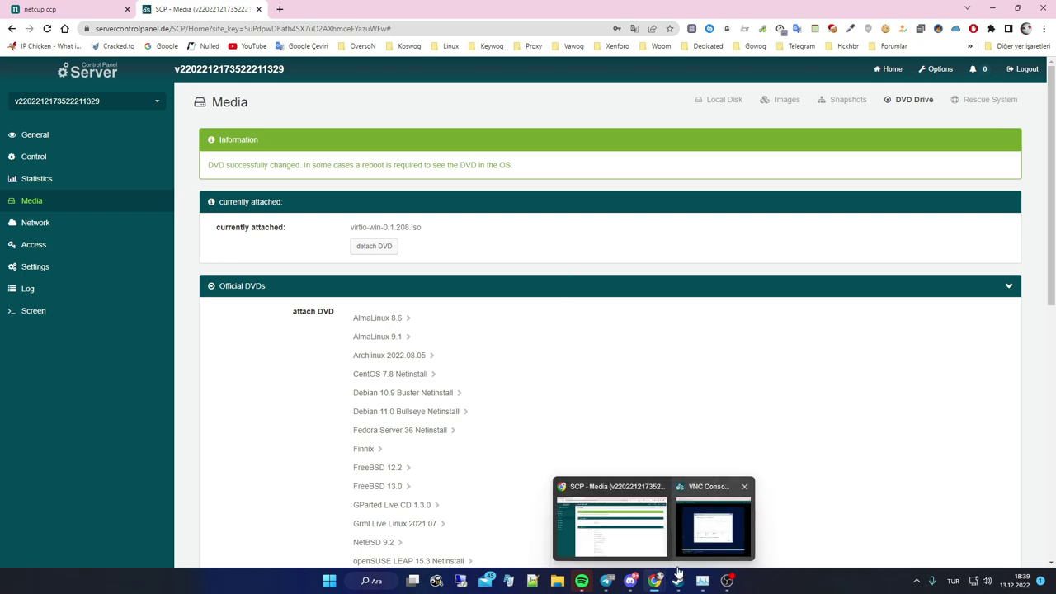
pyautogui.click(707, 545)
pyautogui.click(508, 341)
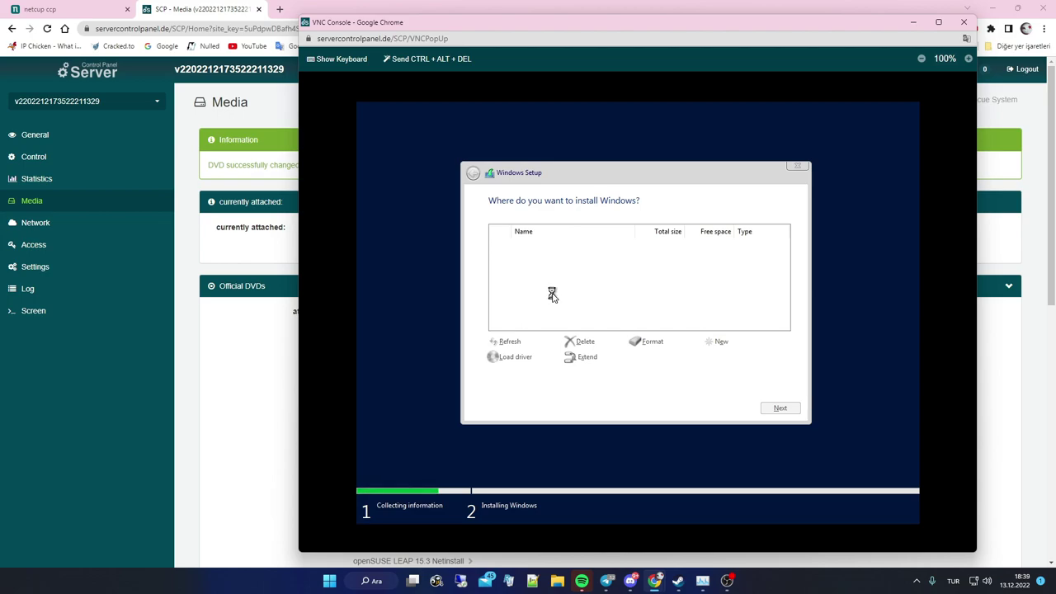
# Load the Red Hat VirtIO SCSI pass-through controller driver from D:\amd64\2k19\vioscsi.inf
pyautogui.click(515, 357)
pyautogui.click(711, 357)
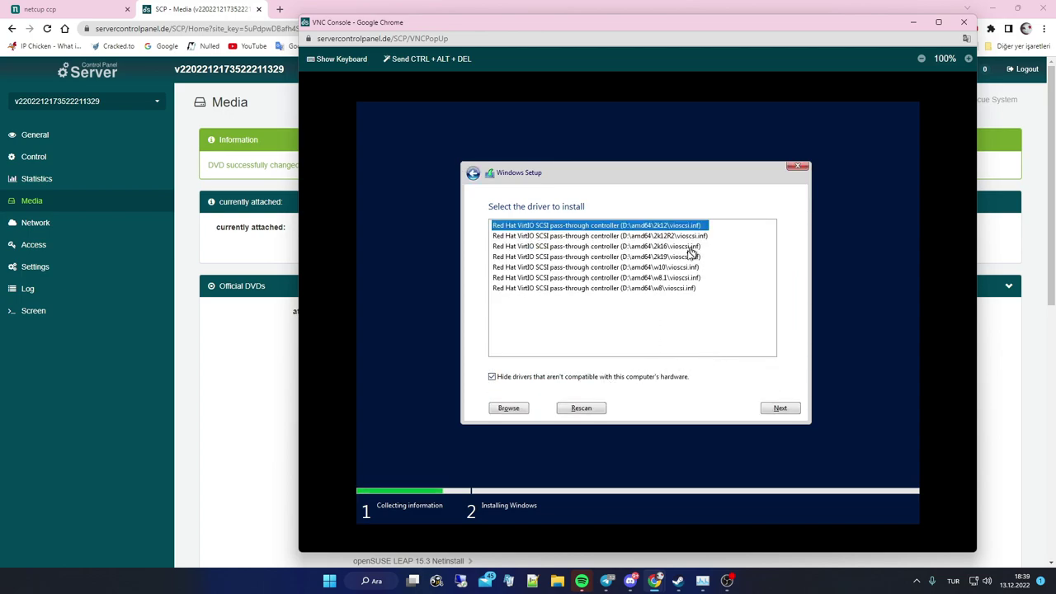
pyautogui.click(684, 258)
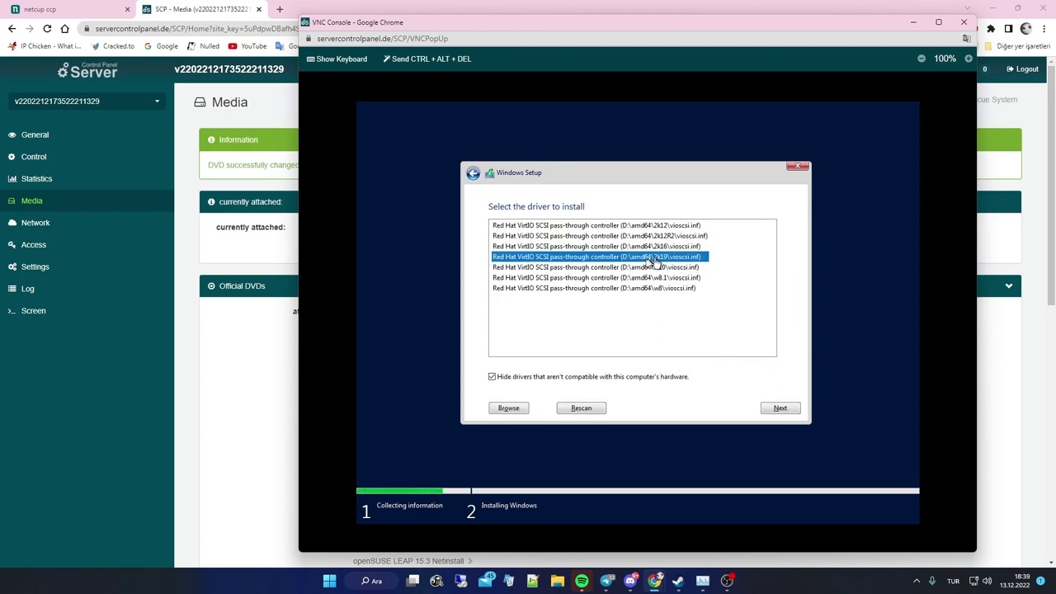
pyautogui.click(784, 409)
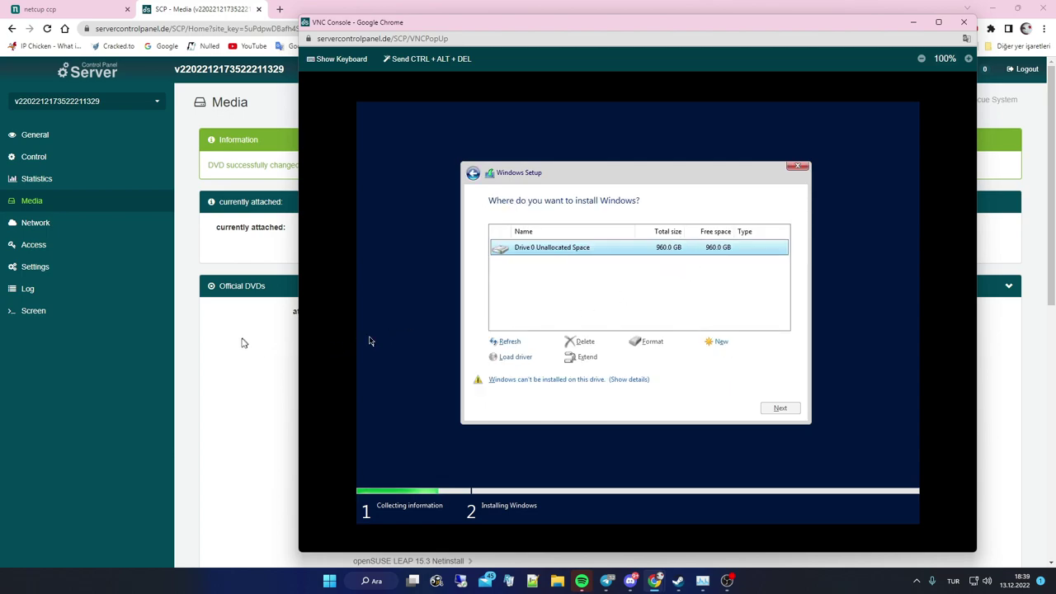
# Attach the Windows Server 2019 EN-US for Evaluation DVD in the server control panel with boot mode set to DVD, entering the SCP login password
pyautogui.click(243, 367)
pyautogui.scroll(-4, 493, 391)
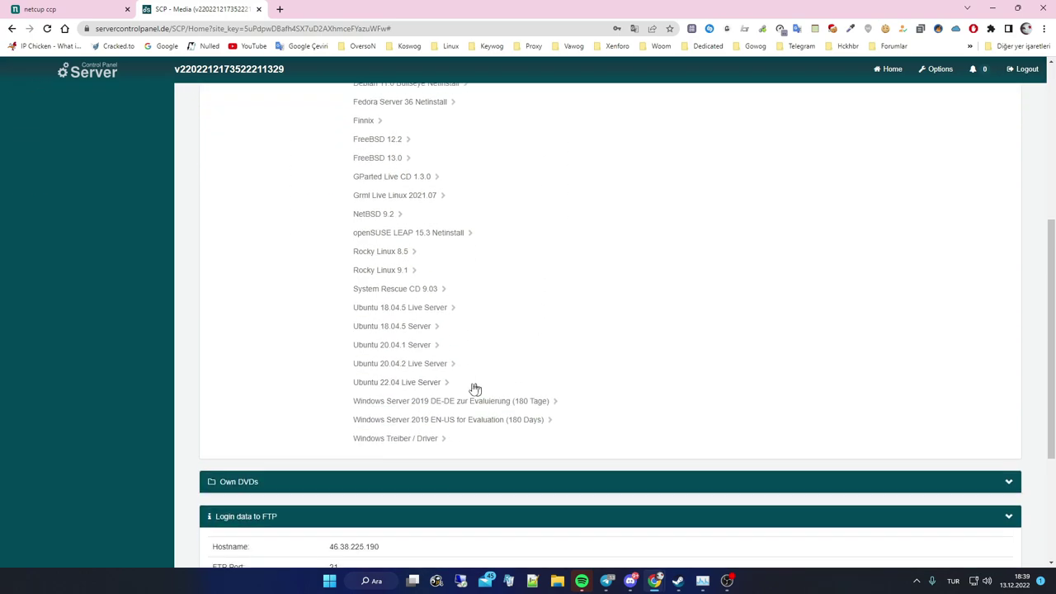
pyautogui.click(447, 419)
pyautogui.click(358, 304)
pyautogui.click(381, 330)
pyautogui.click(431, 363)
pyautogui.click(371, 360)
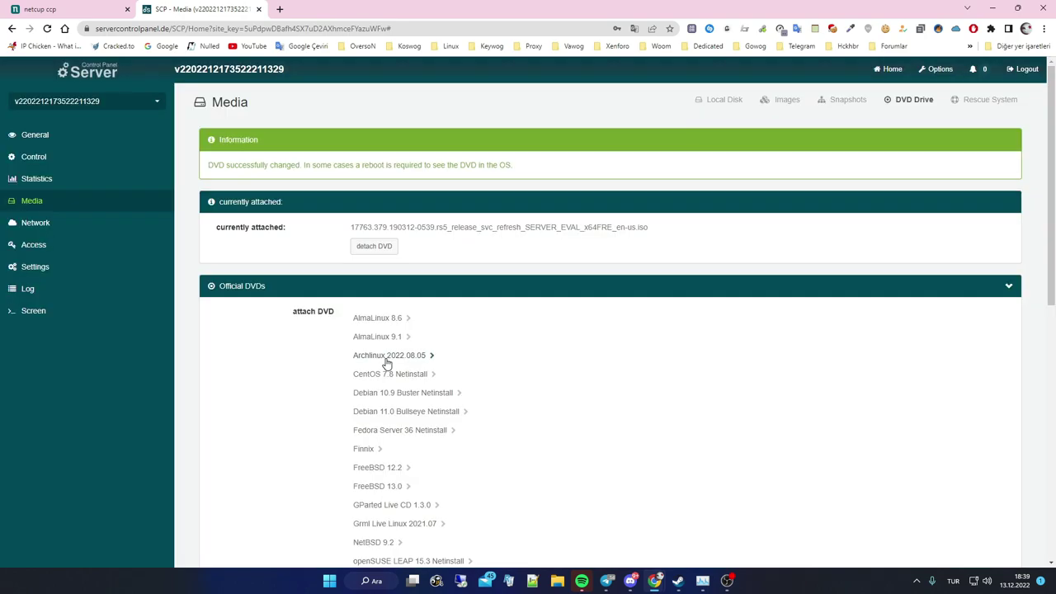
# Return to the VNC console and refresh Windows Setup's drive list with the evaluation DVD attached again
pyautogui.moveTo(654, 581)
pyautogui.click(715, 493)
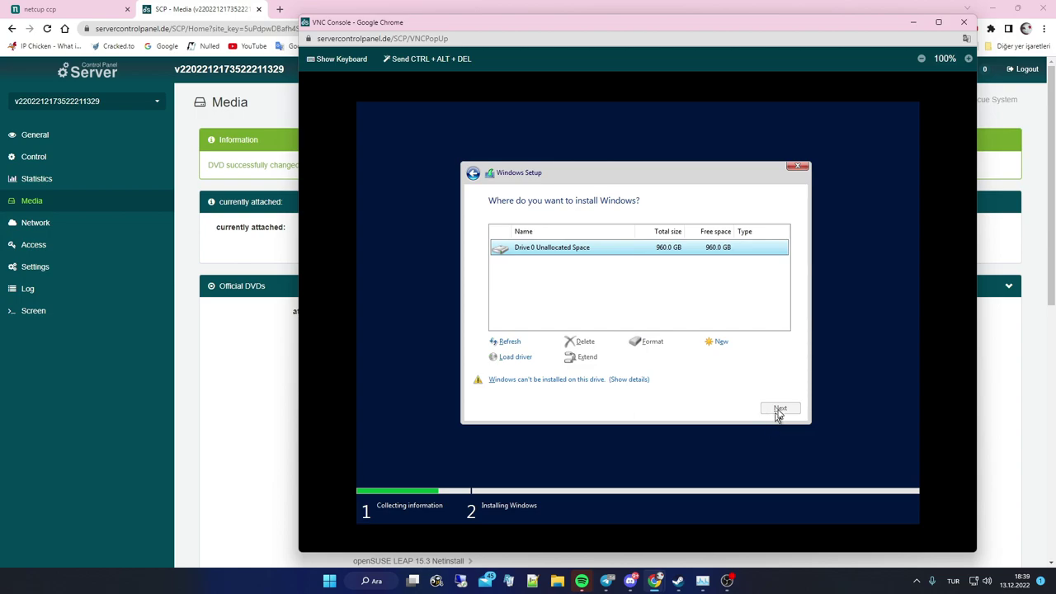
pyautogui.click(505, 341)
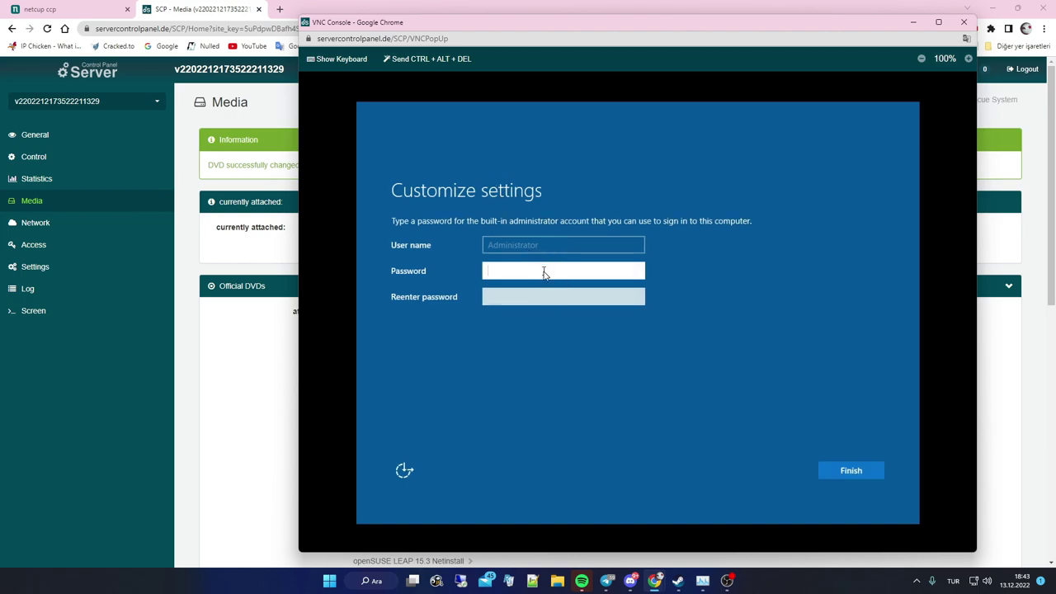
# Try to set a short password for the built-in Administrator account, entering it in both password fields
pyautogui.write('***')
pyautogui.click(555, 295)
pyautogui.write('*')
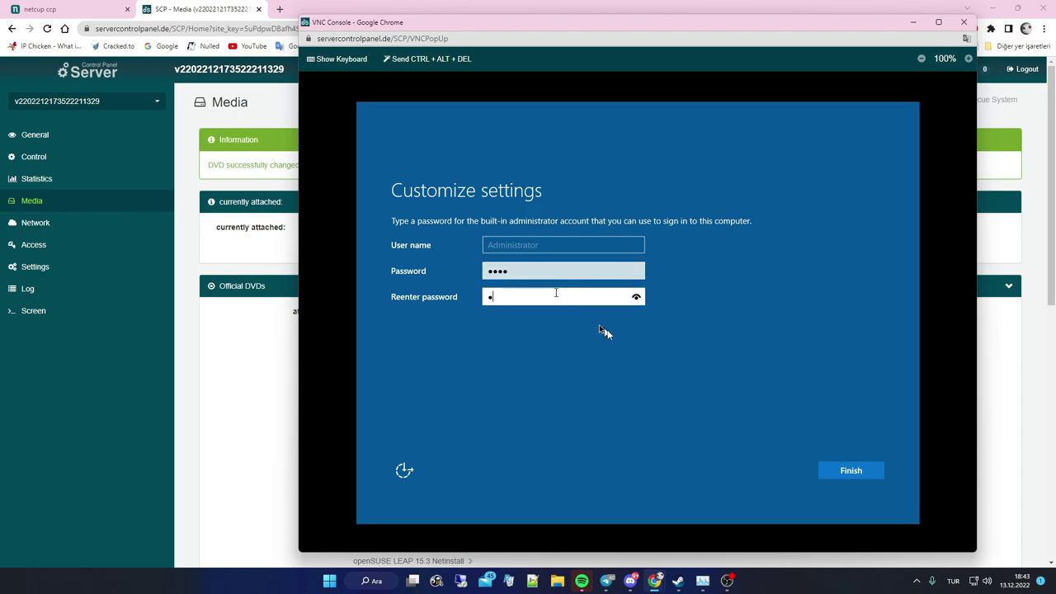
pyautogui.click(849, 471)
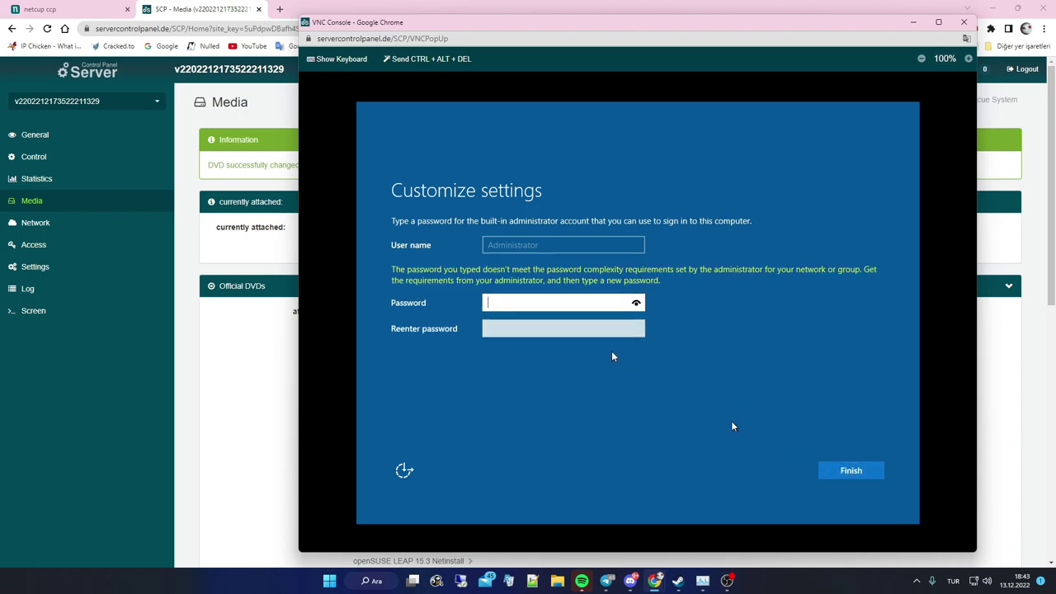
# Enter and re-enter a longer, more complex password for the built-in Administrator account and finish customizing the settings
pyautogui.press('capslock')
pyautogui.write('**')
pyautogui.press('Tab')
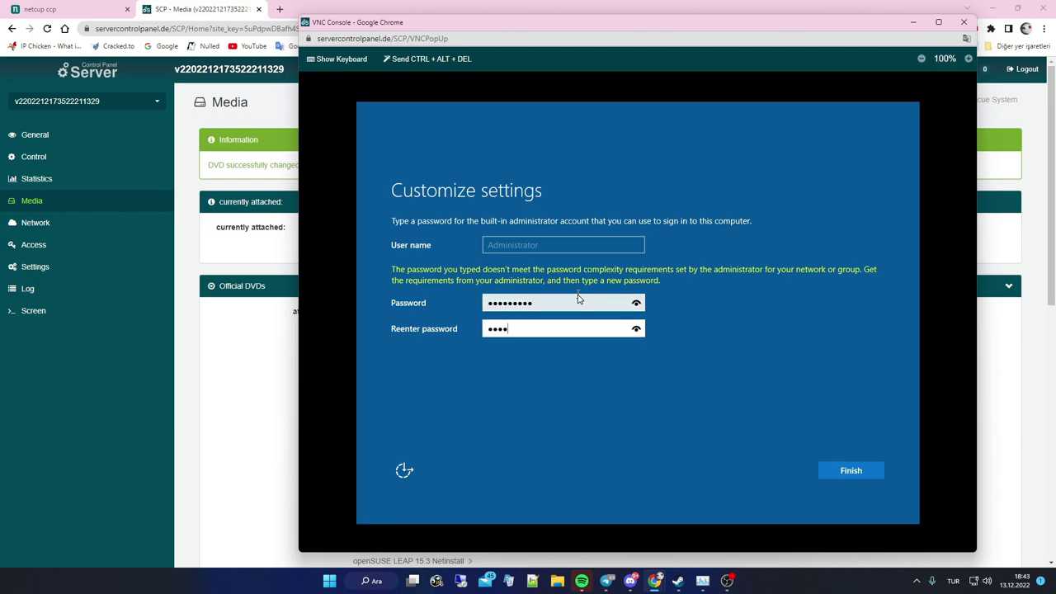
pyautogui.click(859, 476)
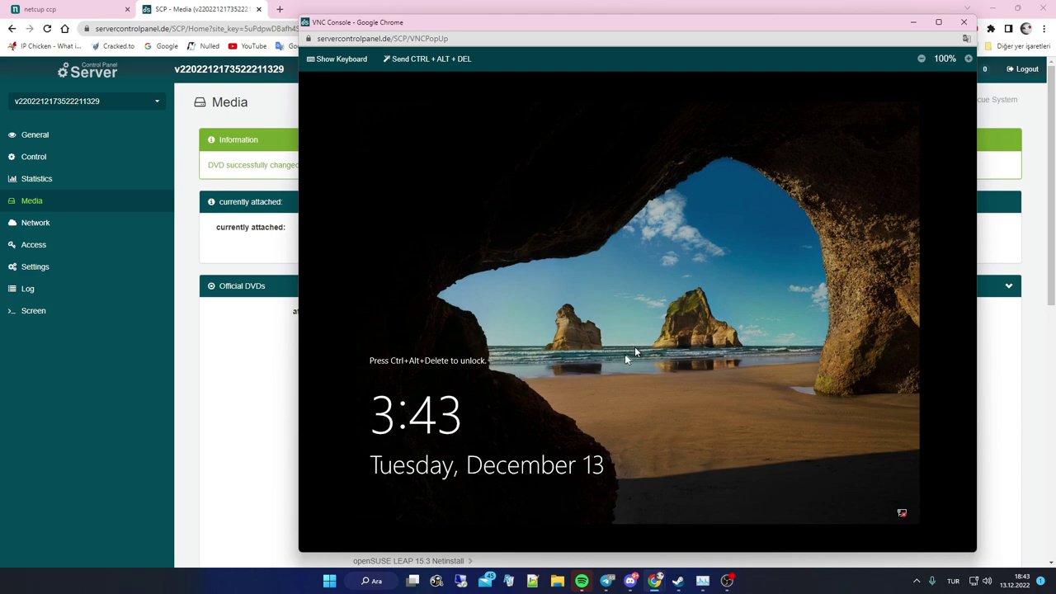
# Unlock the server, sign in as Administrator with the account password, and open Device Manager
pyautogui.click(453, 60)
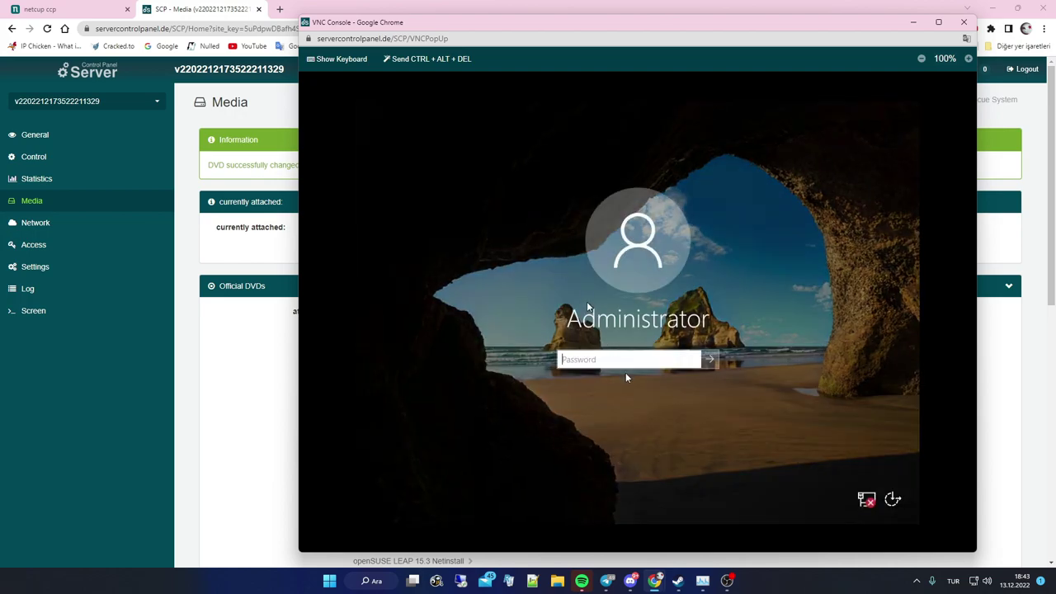
pyautogui.write('••')
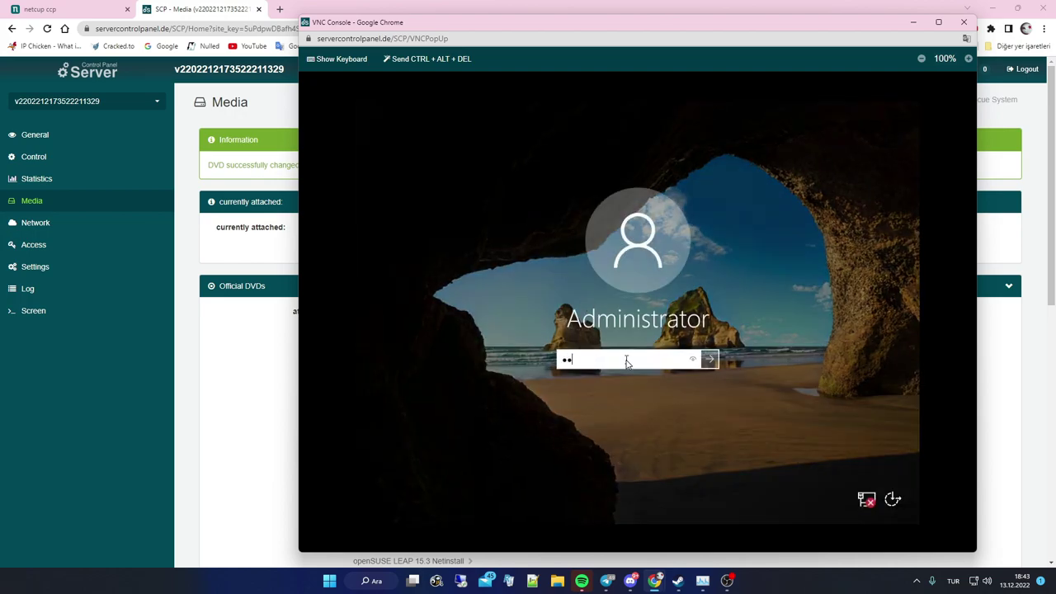
pyautogui.write('•••••••')
pyautogui.click(709, 359)
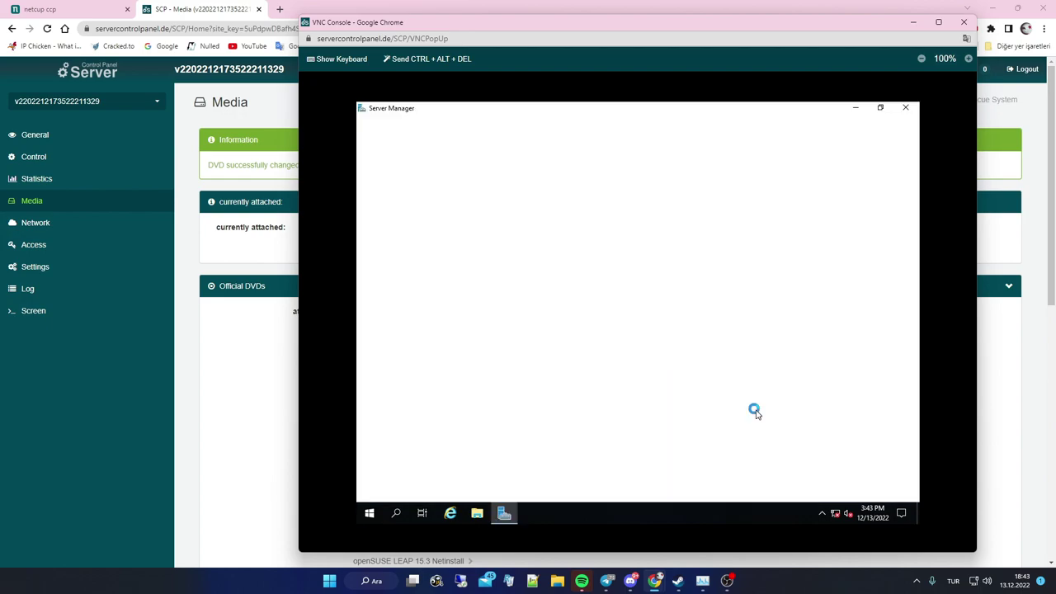
pyautogui.rightClick(370, 513)
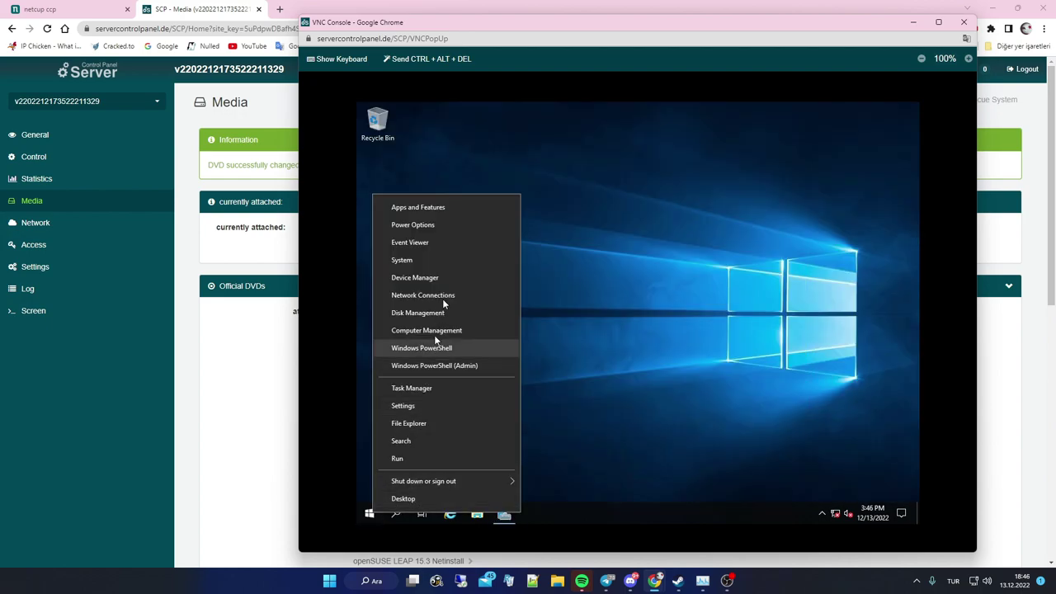
pyautogui.click(453, 281)
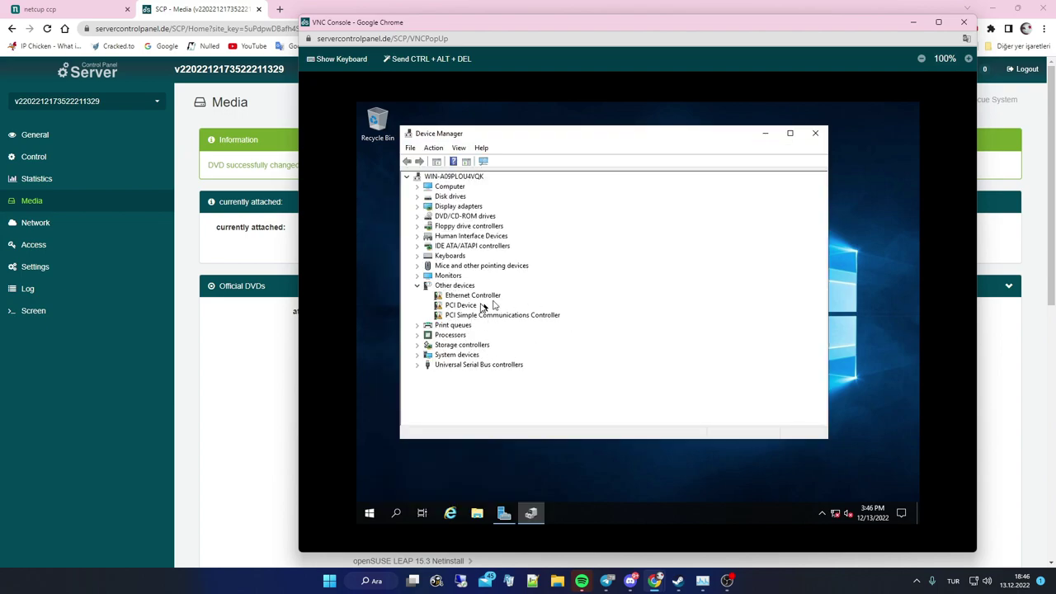
# Attach the Windows Treiber / Driver DVD to the installed server with boot mode set to DVD, entering the SCP login password
pyautogui.click(256, 345)
pyautogui.scroll(-6, 412, 347)
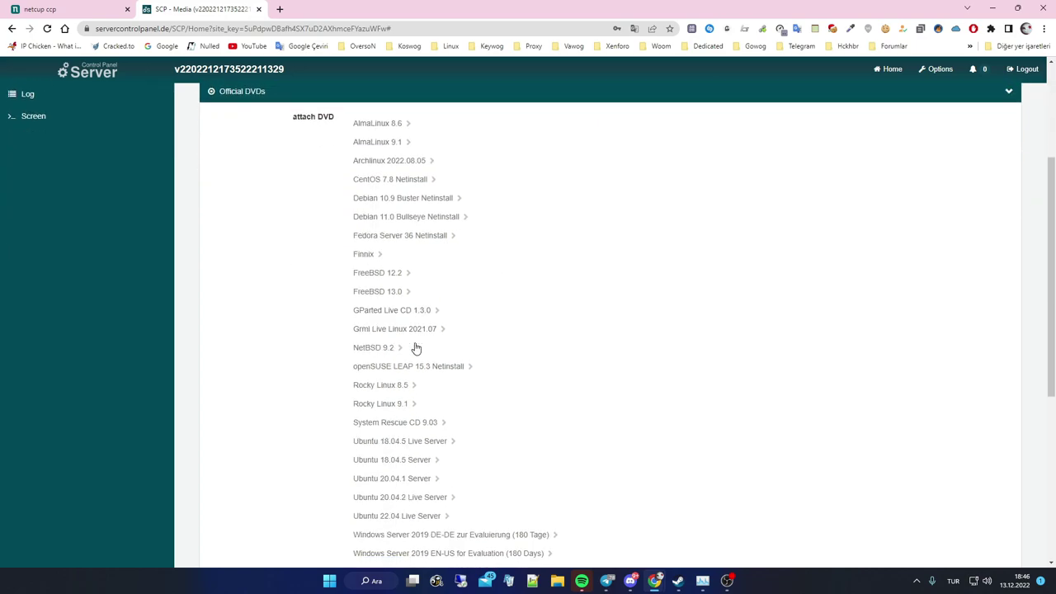
pyautogui.scroll(1, 409, 338)
pyautogui.click(413, 337)
pyautogui.scroll(1, 500, 334)
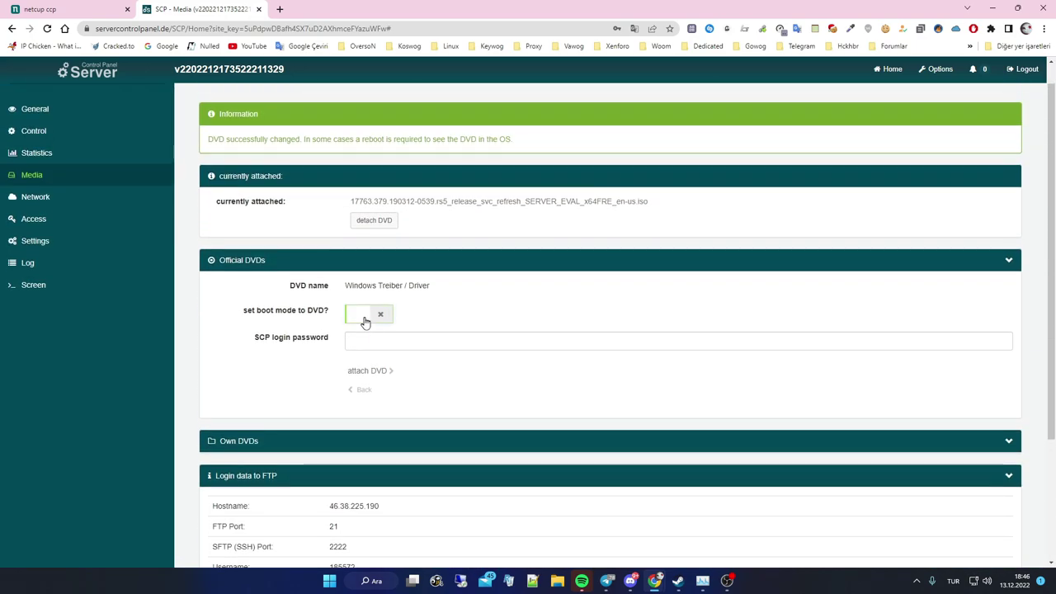
pyautogui.click(356, 313)
pyautogui.click(396, 341)
pyautogui.click(403, 365)
pyautogui.click(371, 370)
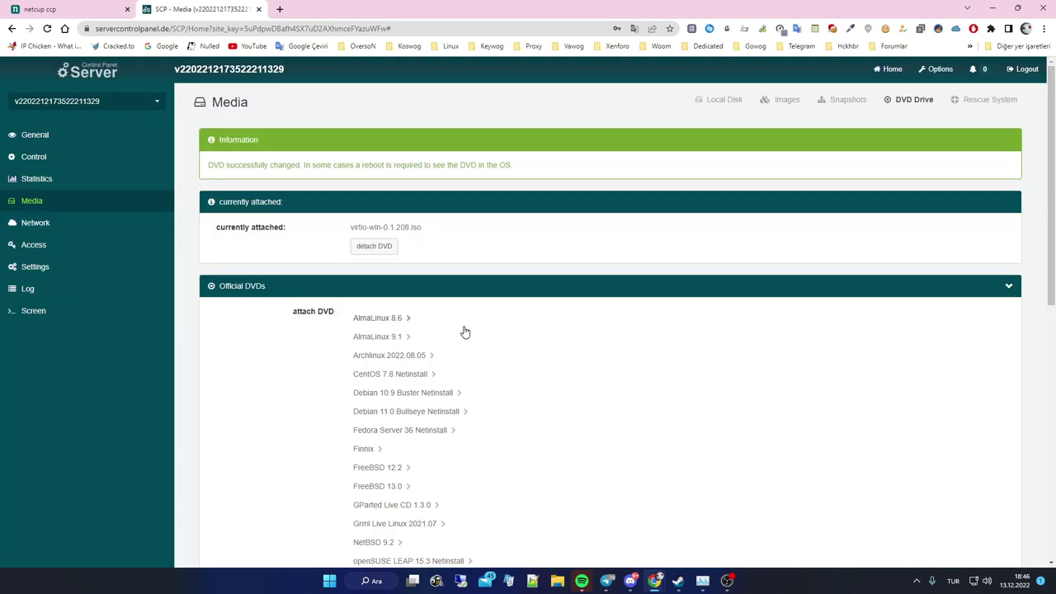
# Return to the VNC console and try to update the Ethernet Controller driver from C:\Users\Administrator\Documents
pyautogui.hotkey('alt', 'Tab')
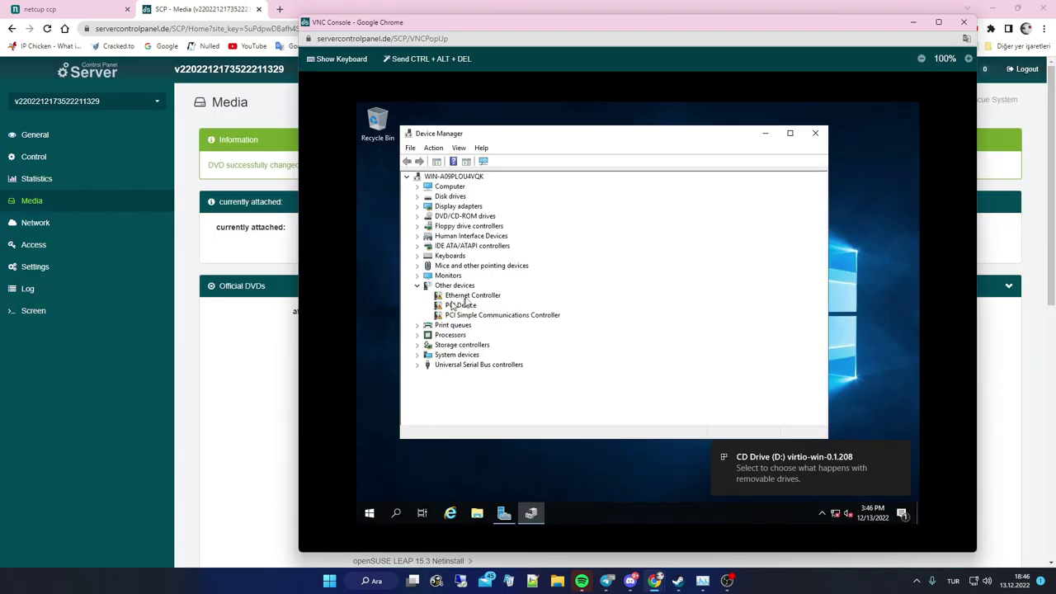
pyautogui.rightClick(469, 296)
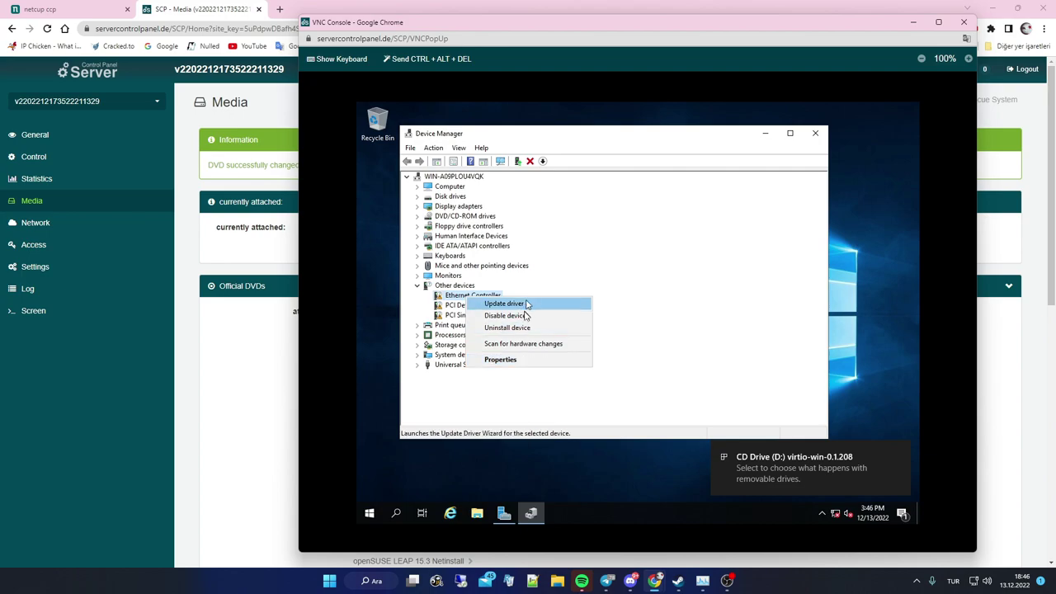
pyautogui.click(532, 307)
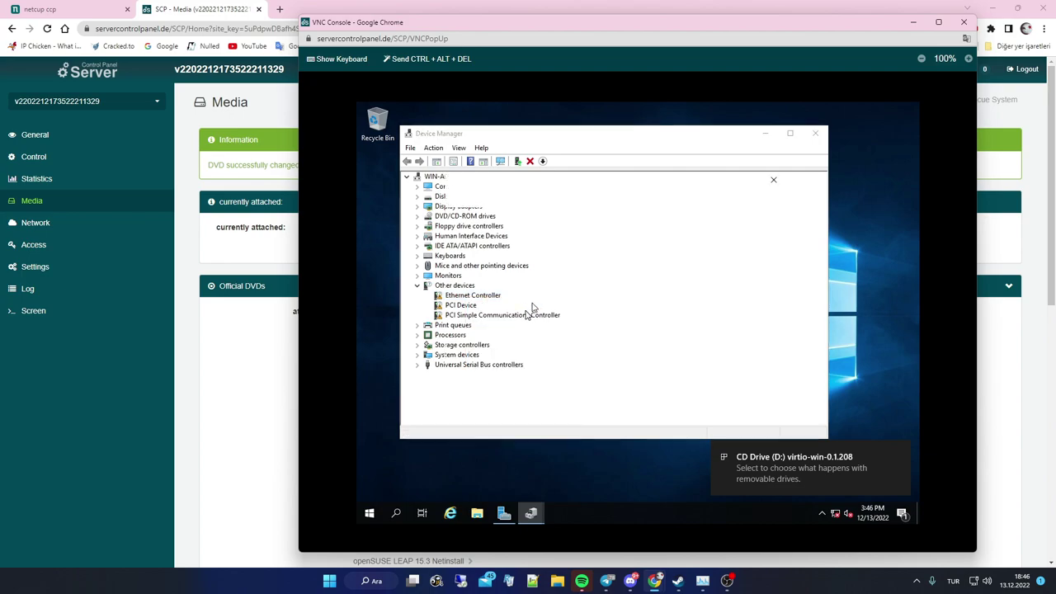
pyautogui.click(579, 324)
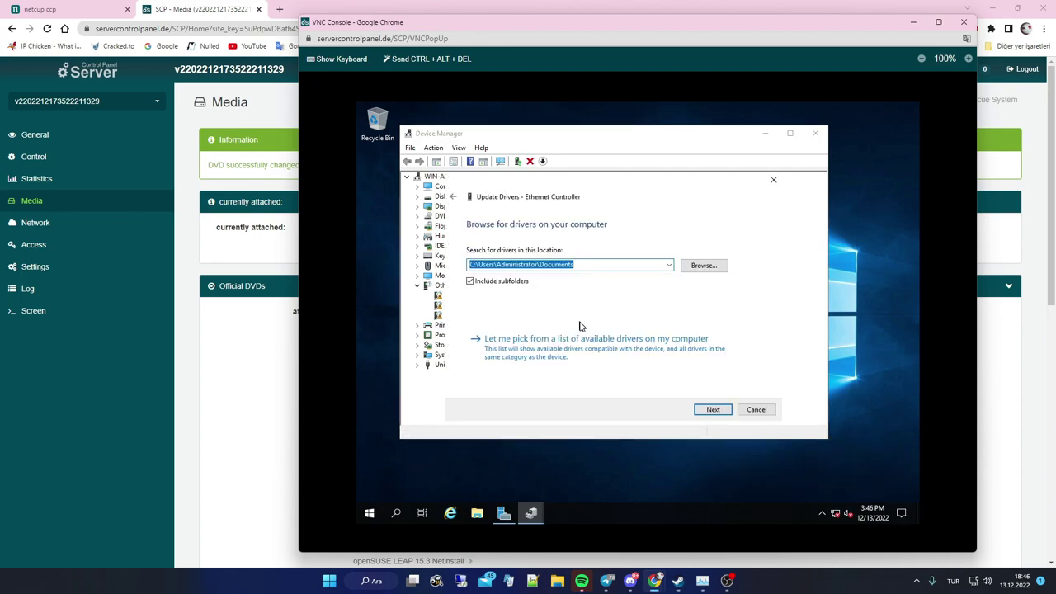
pyautogui.click(719, 409)
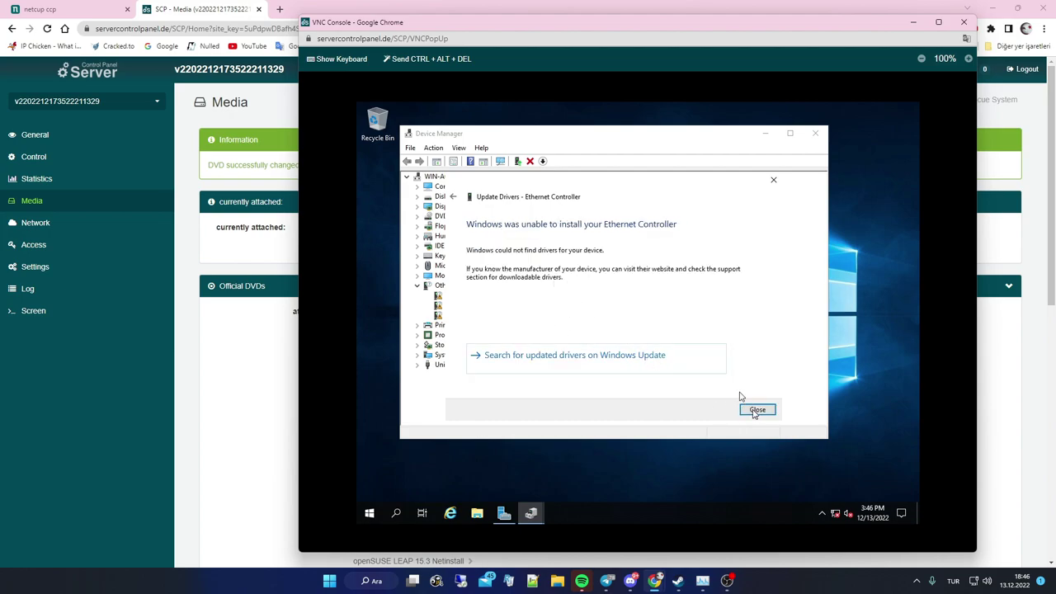
pyautogui.click(754, 412)
# Update the Ethernet Controller driver from CD Drive (D:) virtio-win-0.1.208 including subfolders, and allow the PC to be discoverable on the network
pyautogui.rightClick(499, 298)
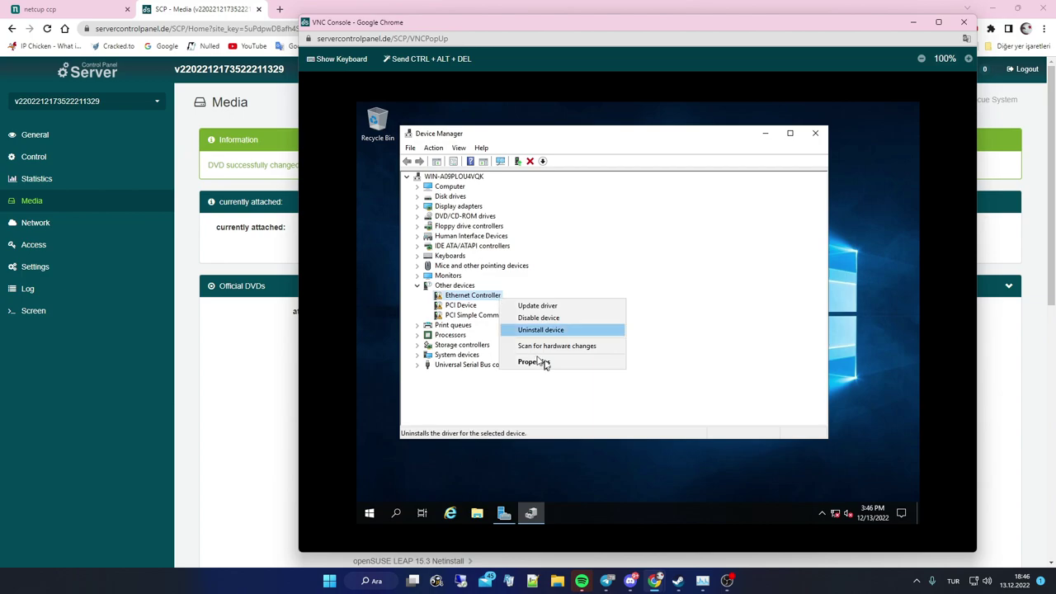
pyautogui.click(551, 307)
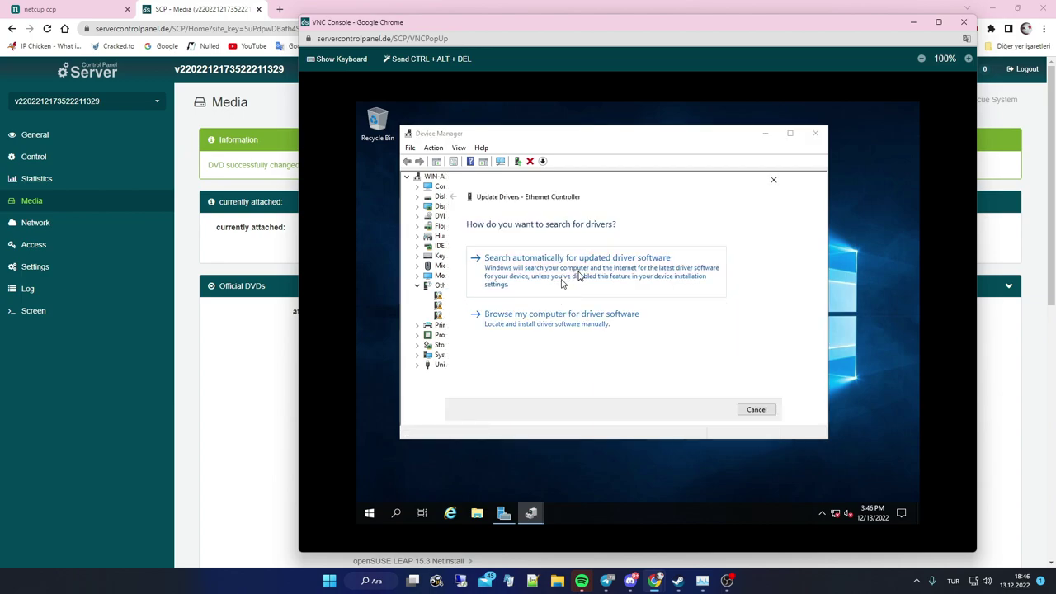
pyautogui.click(574, 320)
pyautogui.click(699, 265)
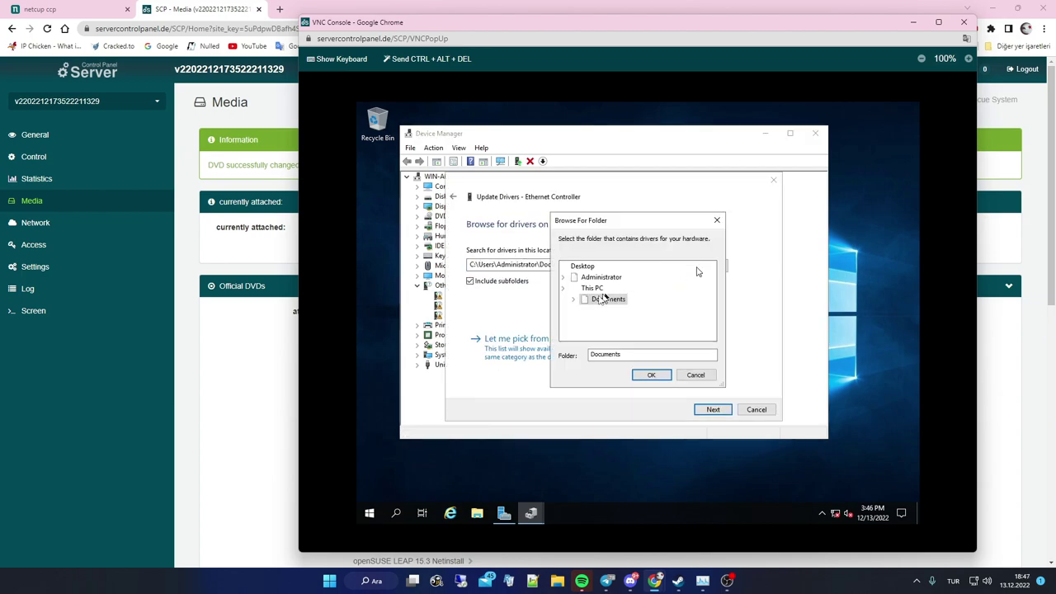
pyautogui.scroll(-3, 603, 325)
pyautogui.doubleClick(611, 311)
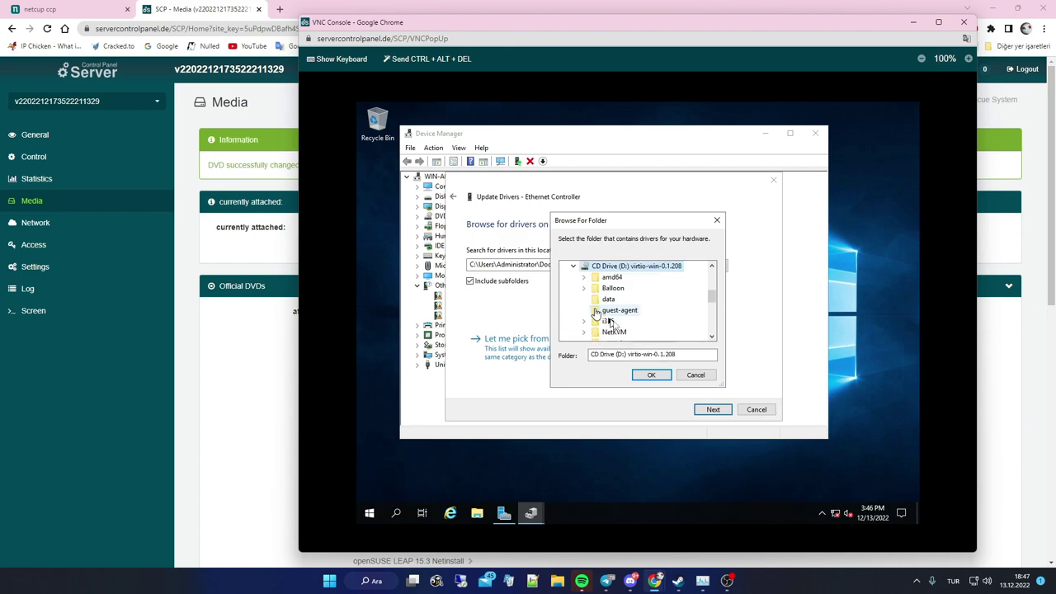
pyautogui.click(647, 375)
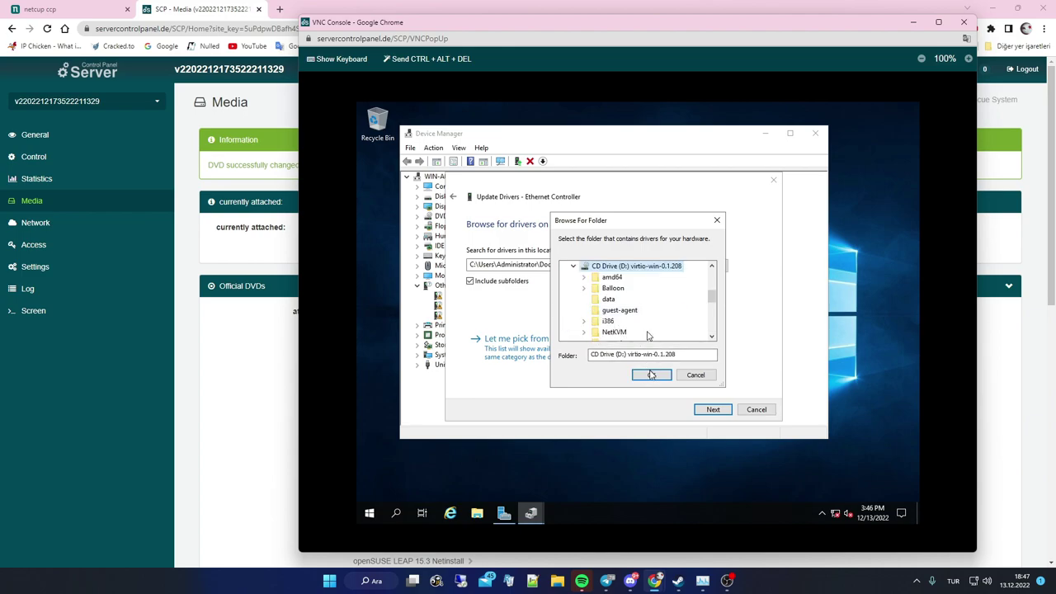
pyautogui.click(650, 377)
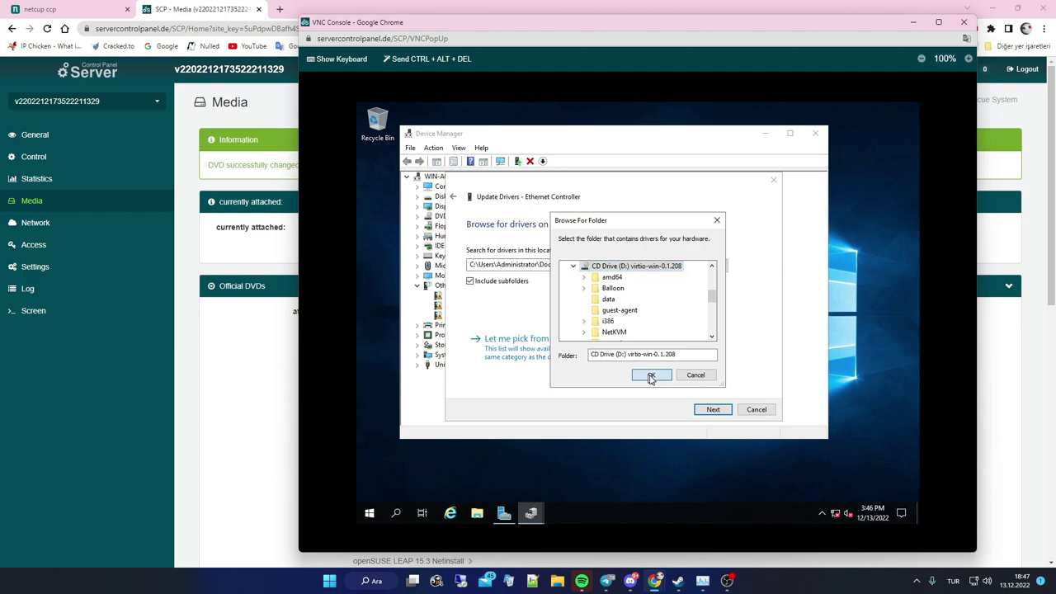
pyautogui.click(711, 411)
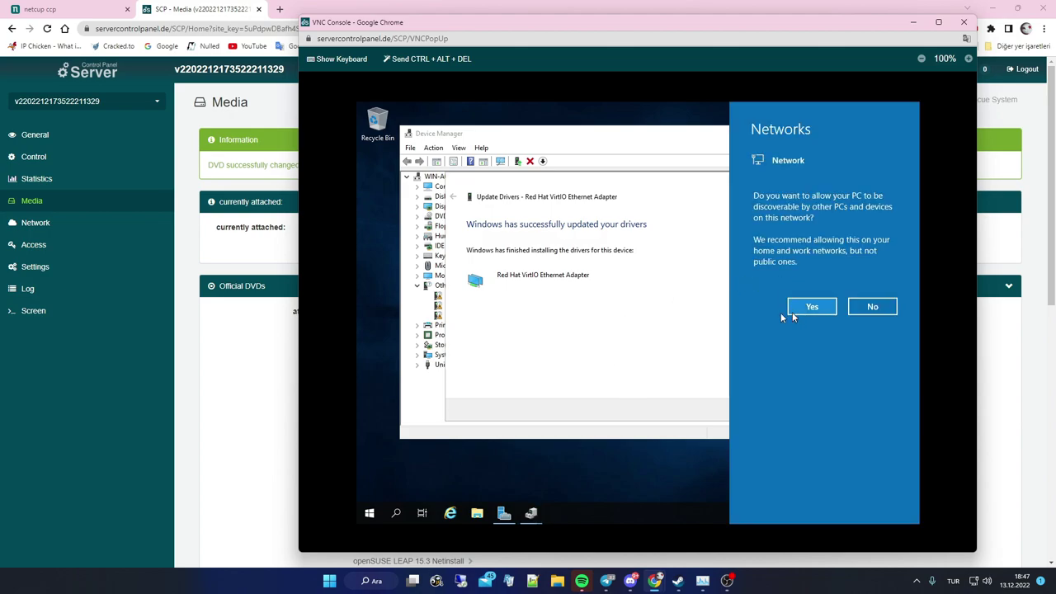
pyautogui.click(804, 310)
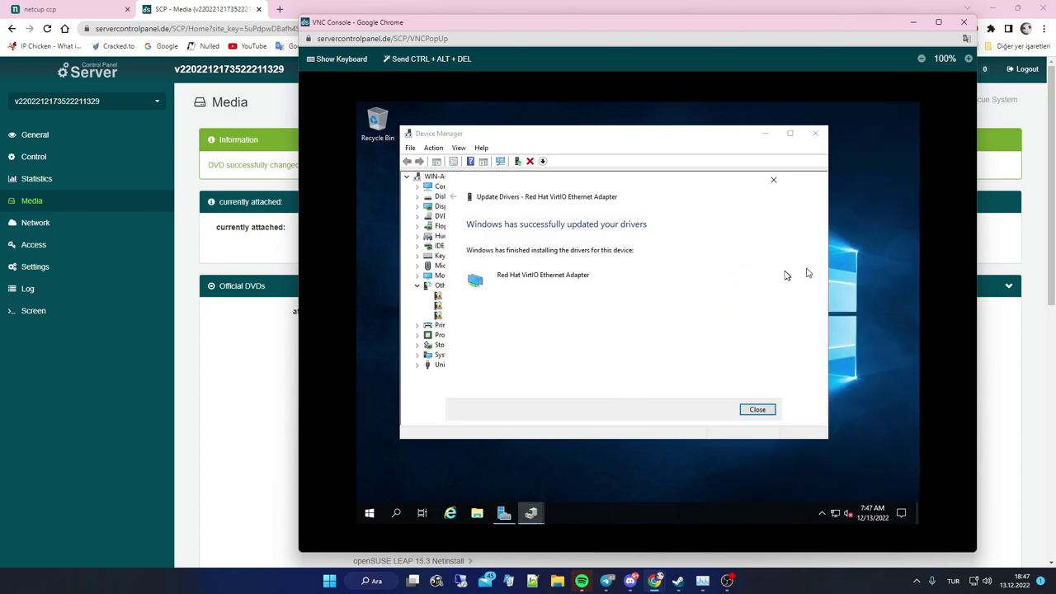
pyautogui.click(757, 410)
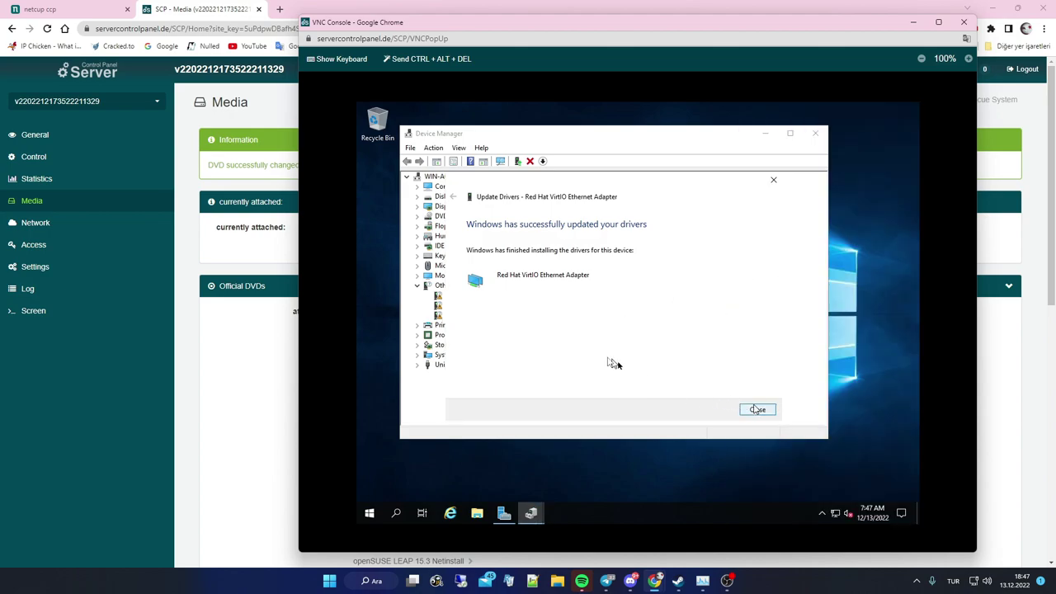
# Start a driver update for the PCI Device under Other devices
pyautogui.rightClick(469, 319)
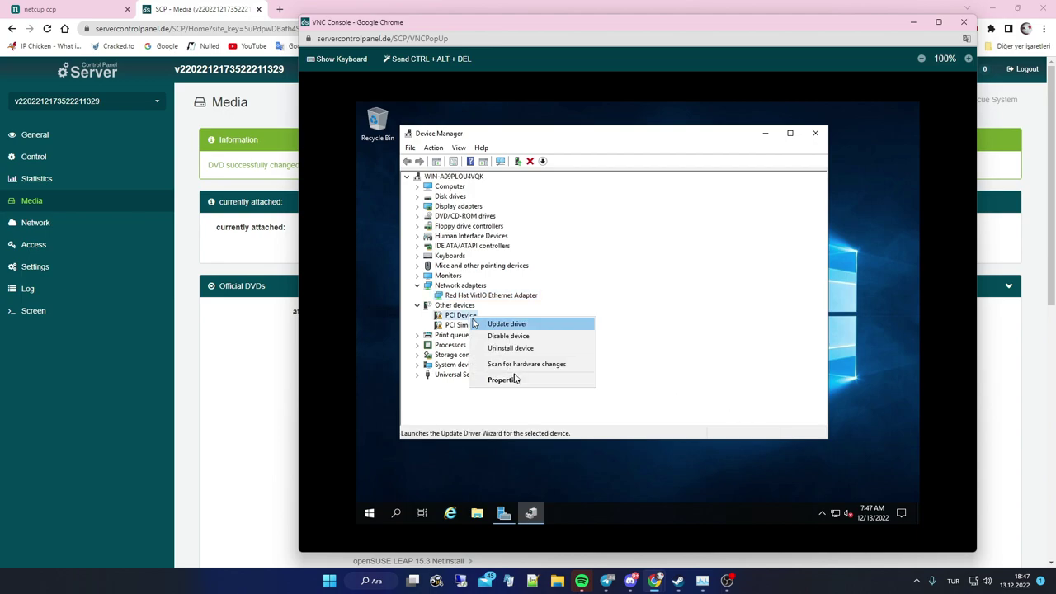
pyautogui.click(533, 326)
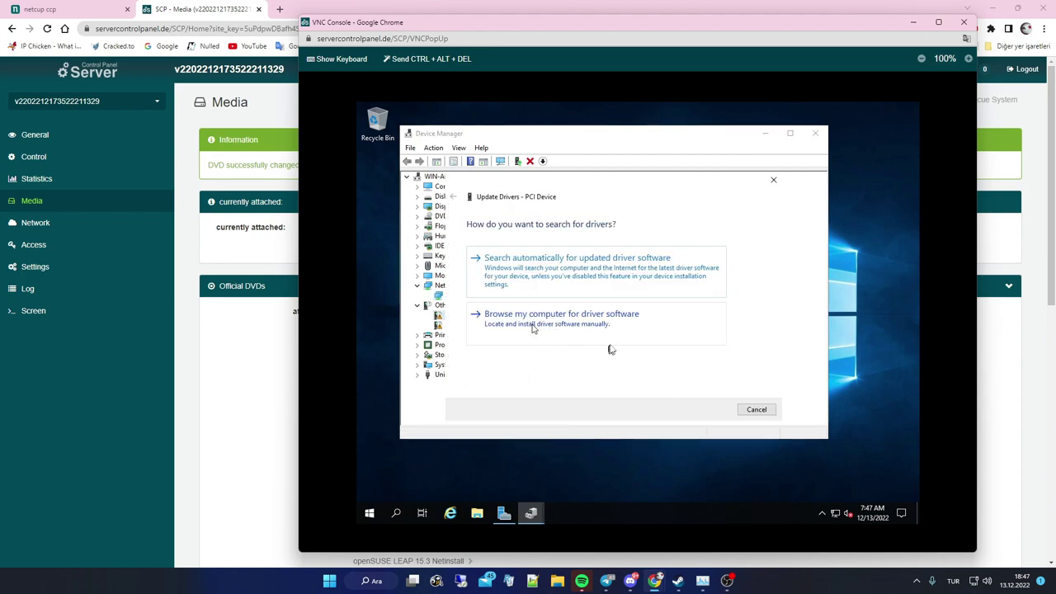